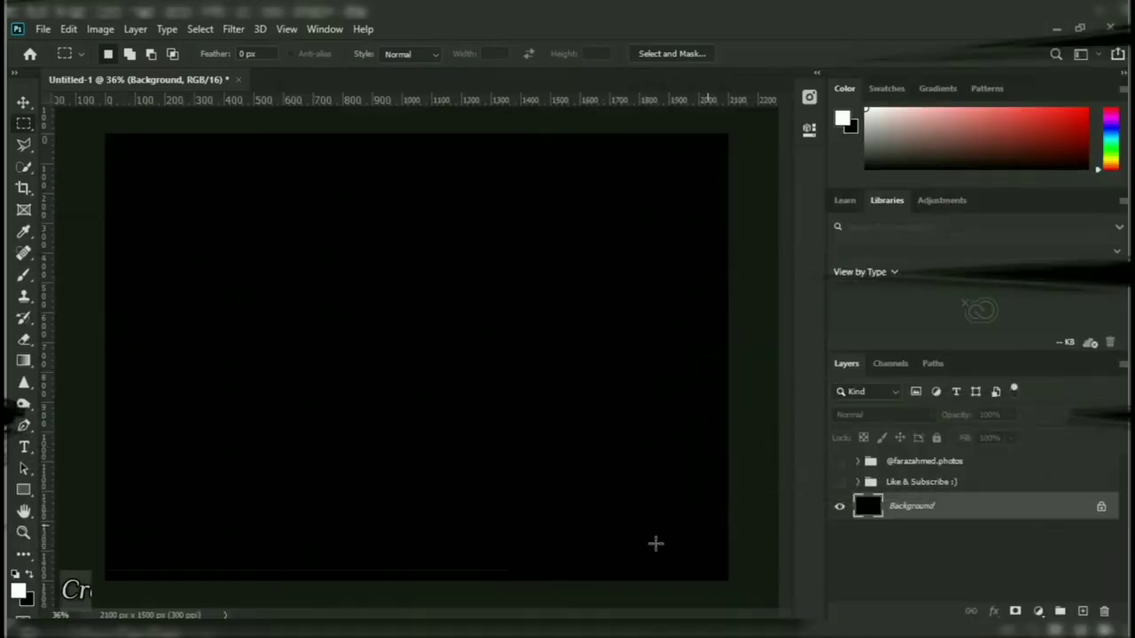
# Create a new 7 x 5 in, 300 ppi document with a custom #000000 black background
pyautogui.click(41, 29)
pyautogui.click(56, 43)
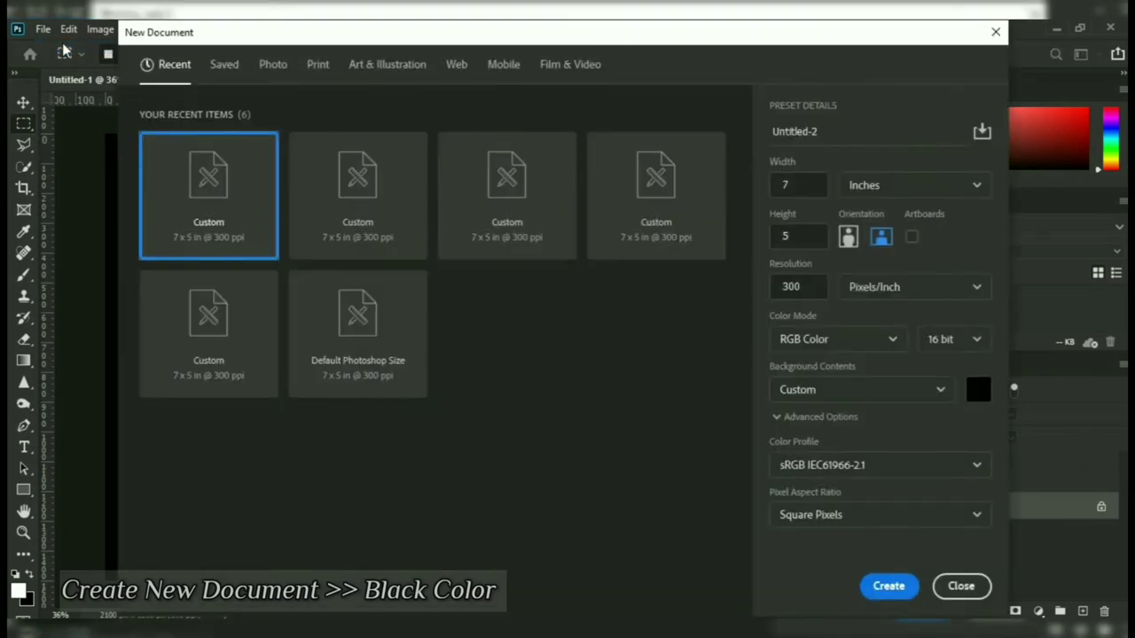
pyautogui.click(975, 400)
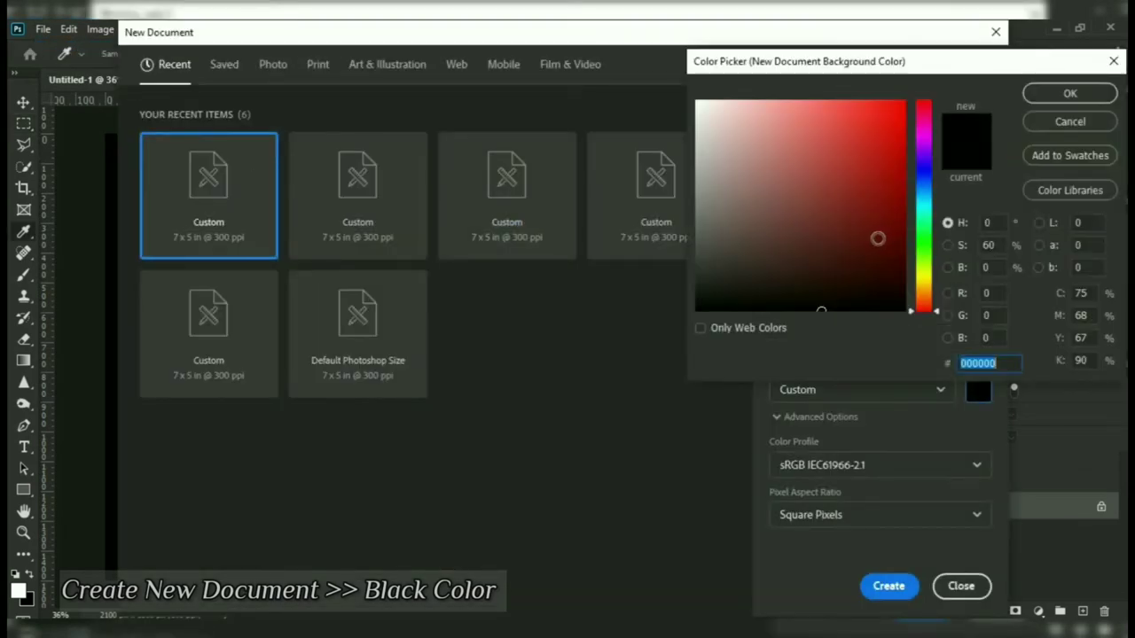
pyautogui.moveTo(747, 210); pyautogui.dragTo(801, 375)
pyautogui.click(1071, 94)
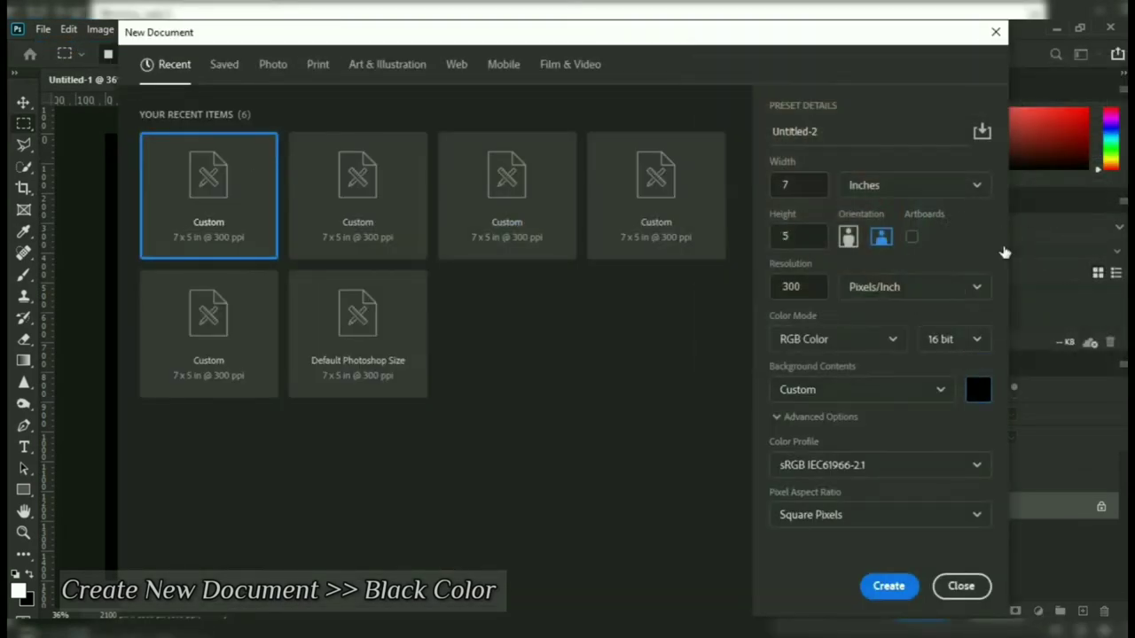
pyautogui.click(892, 589)
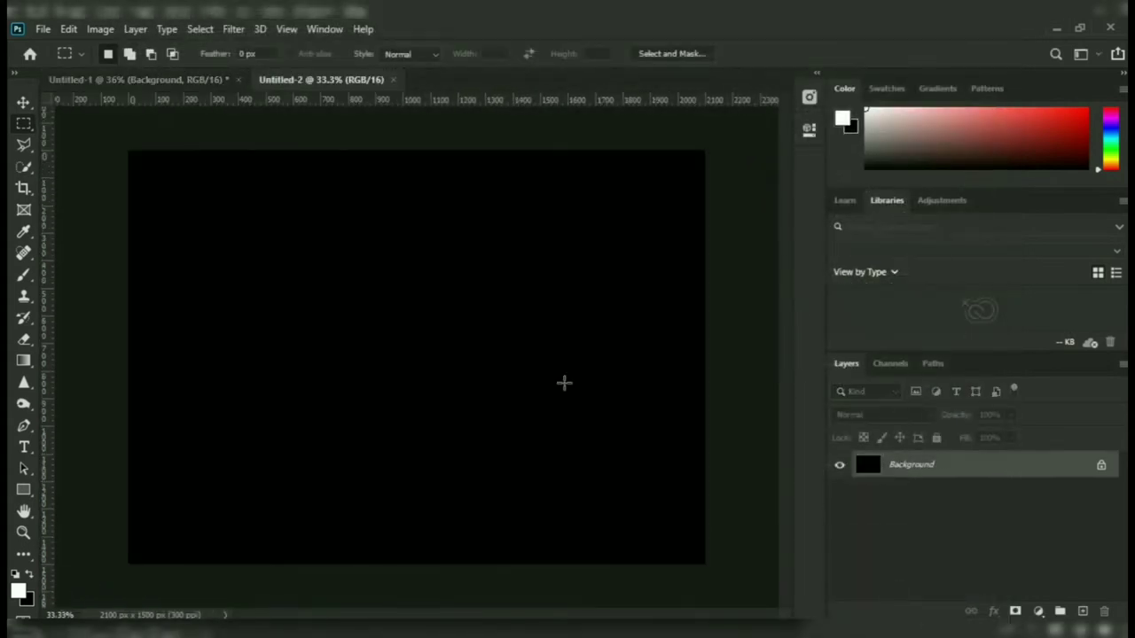
# In Untitled-1, add a white Ebrima Bold 70 pt type layer reading 'TEXT' near the top-left
pyautogui.click(152, 84)
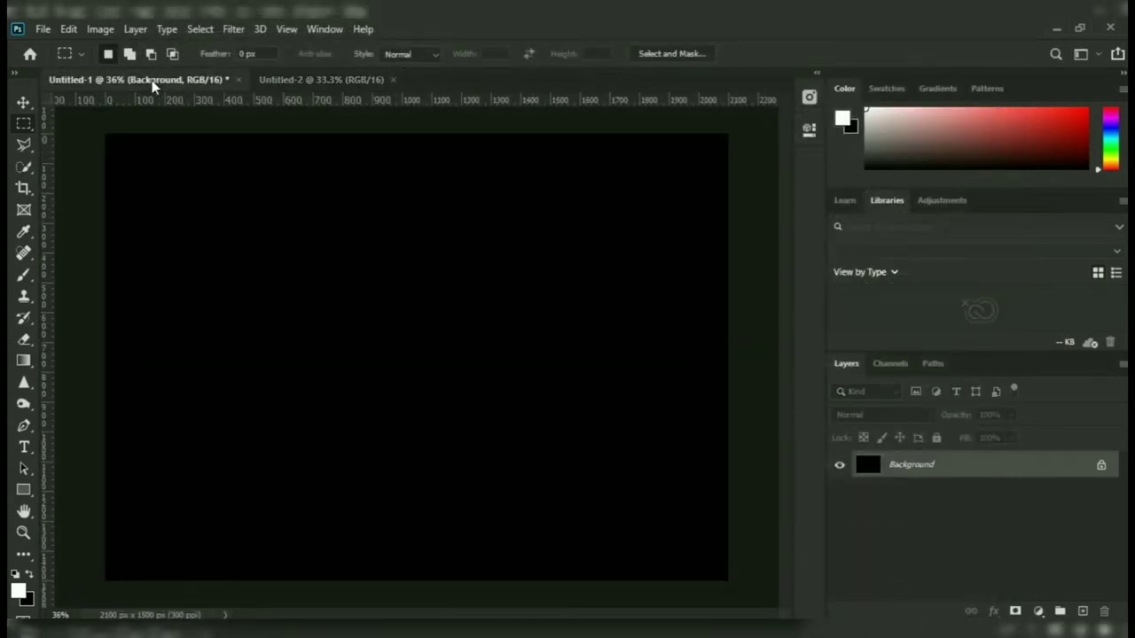
pyautogui.click(25, 447)
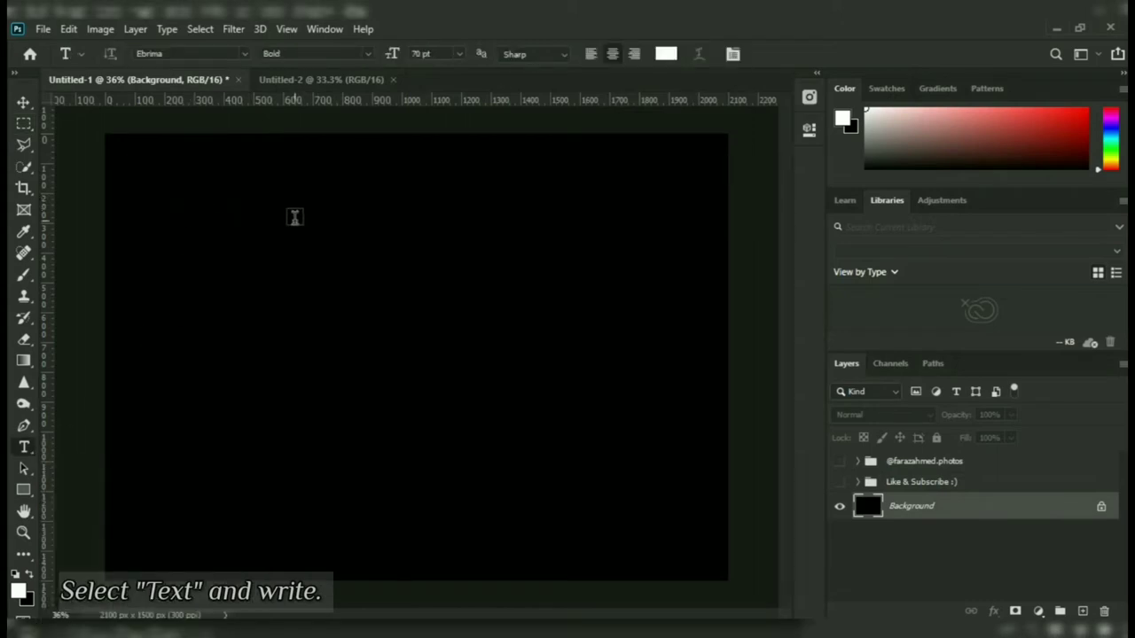
pyautogui.click(295, 217)
pyautogui.write('`t')
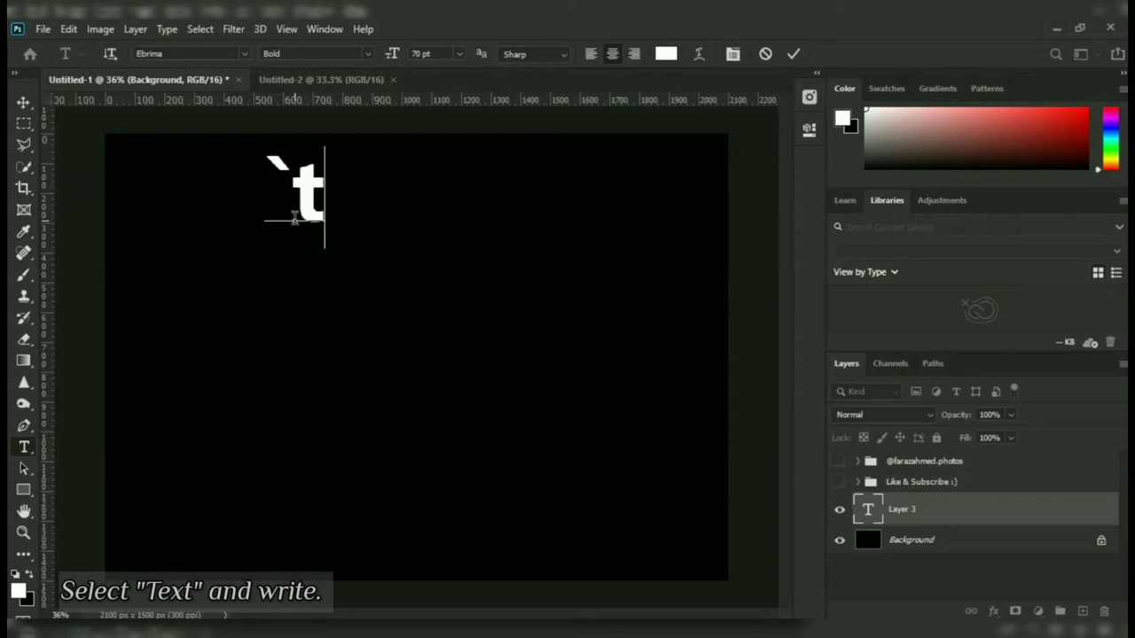
pyautogui.press('BackSpace')
pyautogui.press('BackSpace')
pyautogui.write('TEXT')
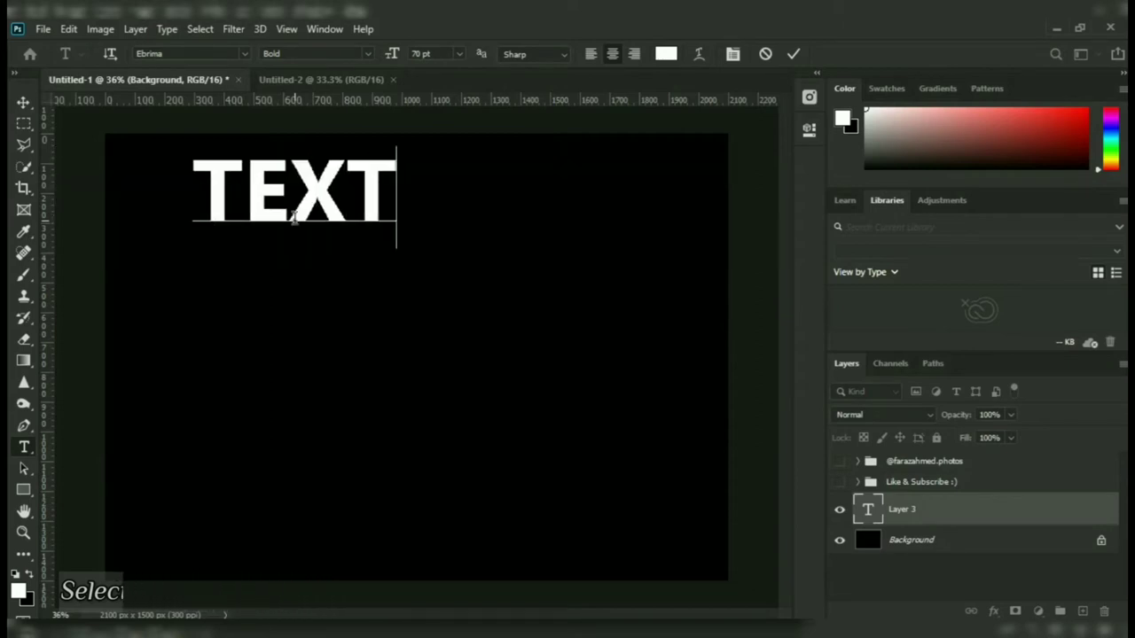
pyautogui.press('Right')
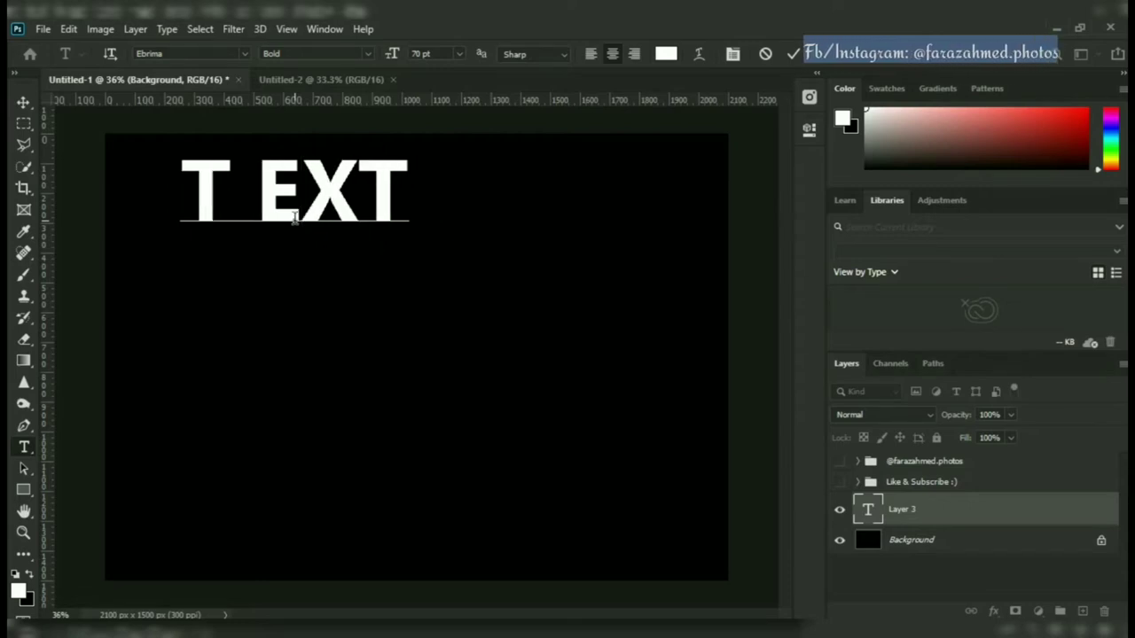
pyautogui.press('BackSpace')
pyautogui.click(23, 102)
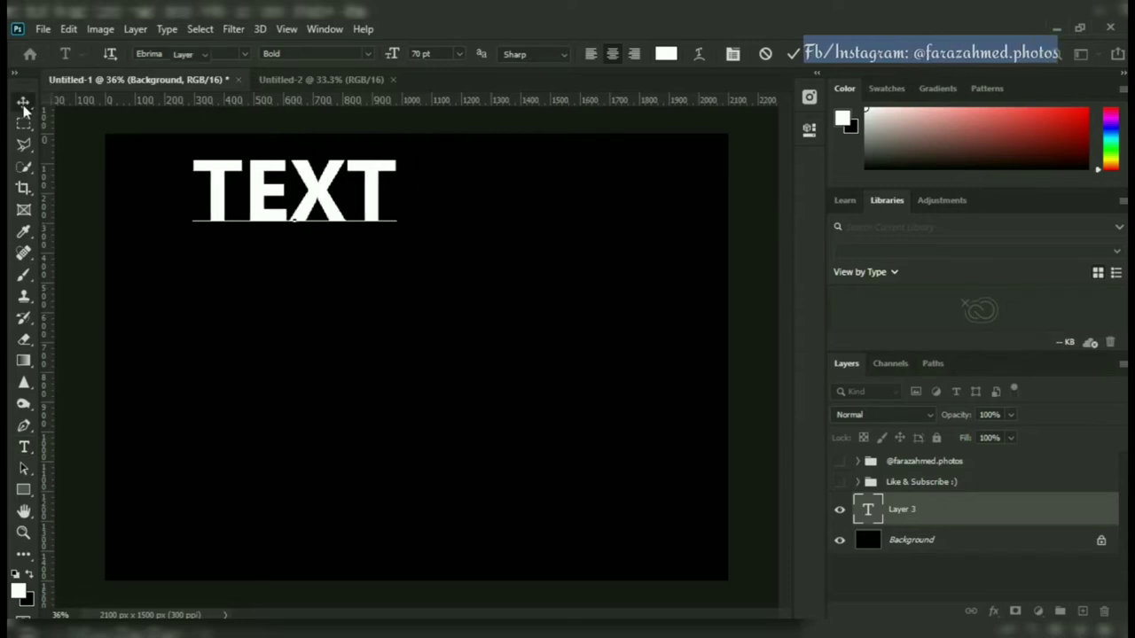
# Nudge TEXT left and down, scale it to about 96%, and rasterize the type layer
pyautogui.moveTo(335, 213); pyautogui.dragTo(304, 228)
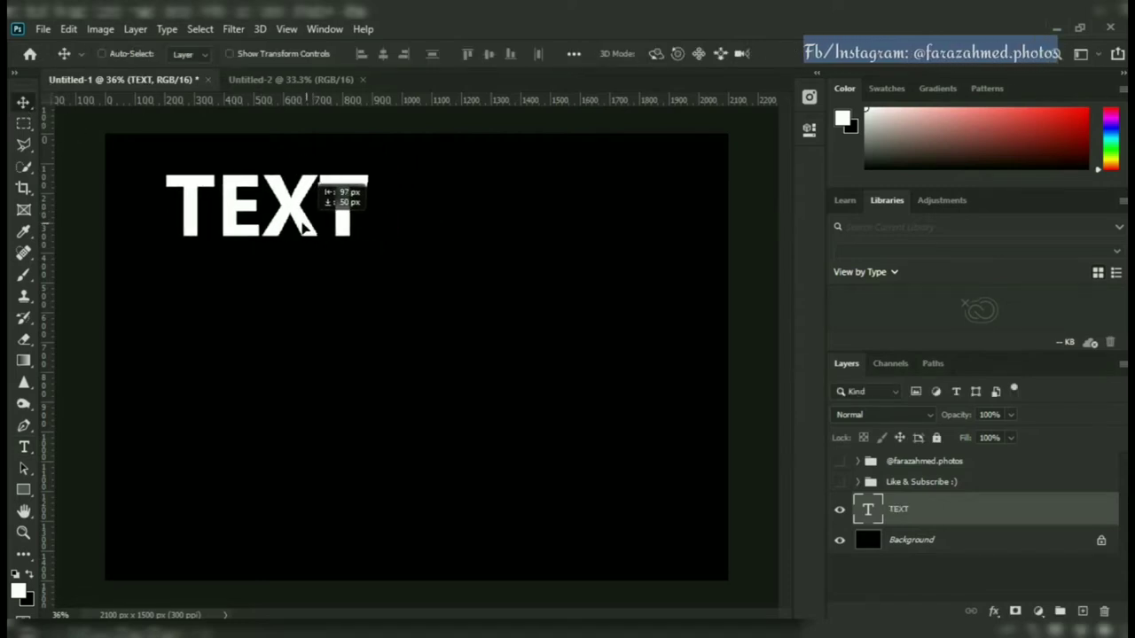
pyautogui.hotkey('ctrl', 't')
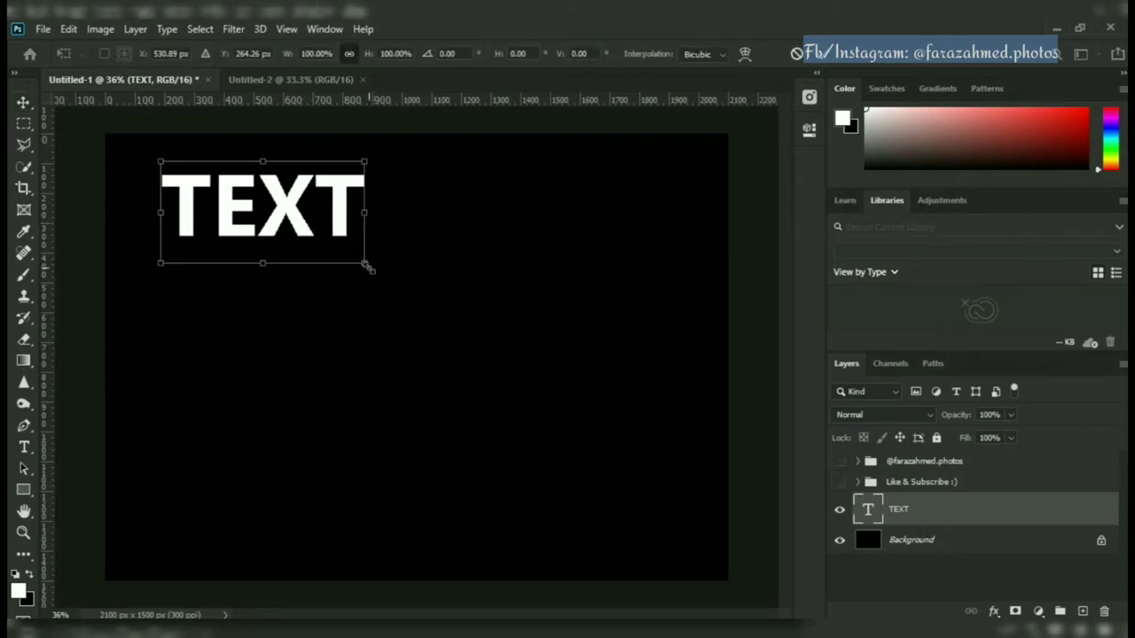
pyautogui.moveTo(368, 267); pyautogui.dragTo(363, 258)
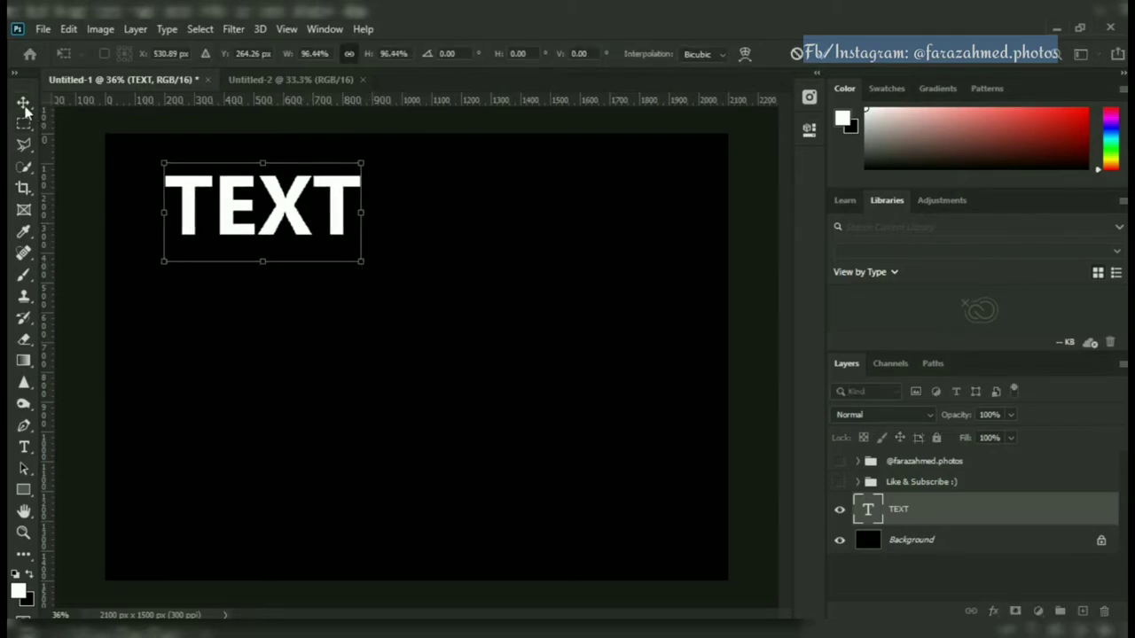
pyautogui.press('Return')
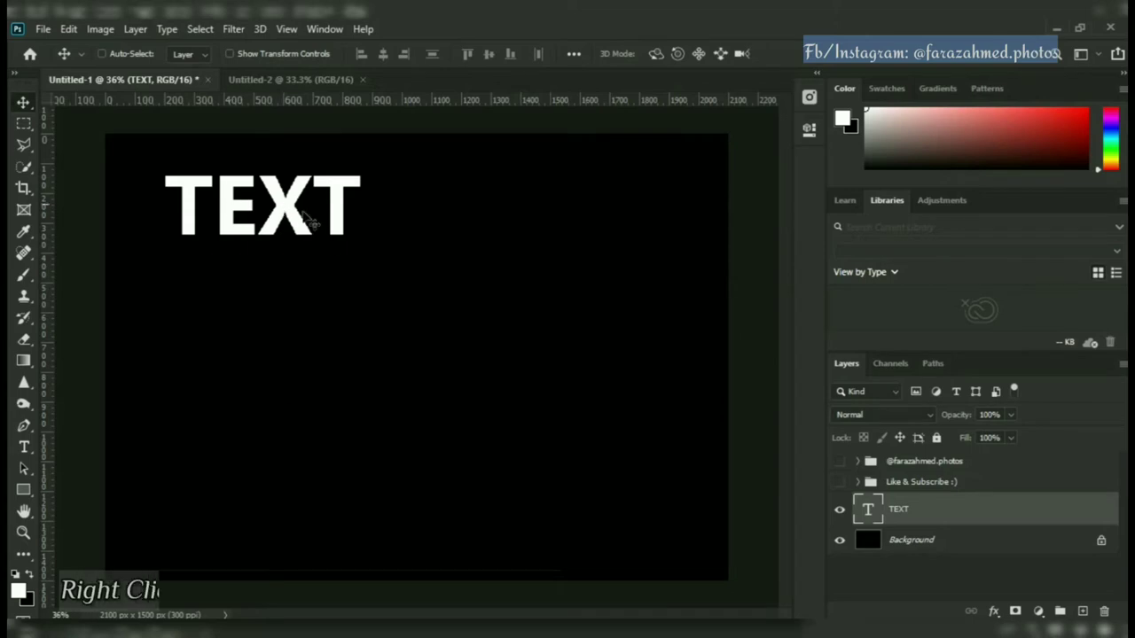
pyautogui.rightClick(984, 516)
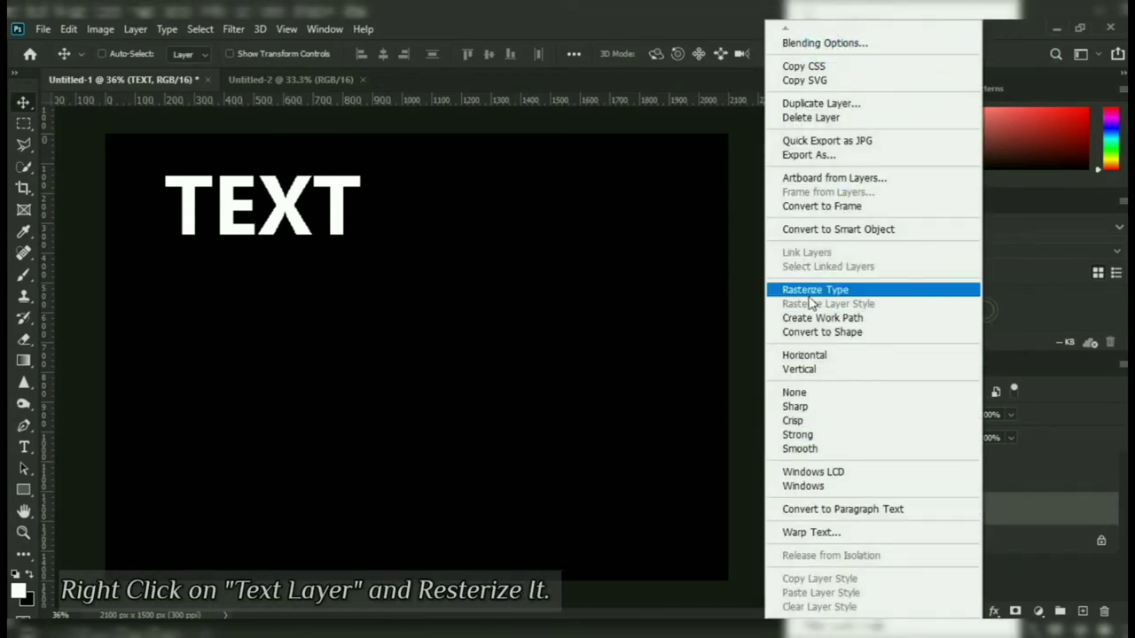
pyautogui.click(857, 290)
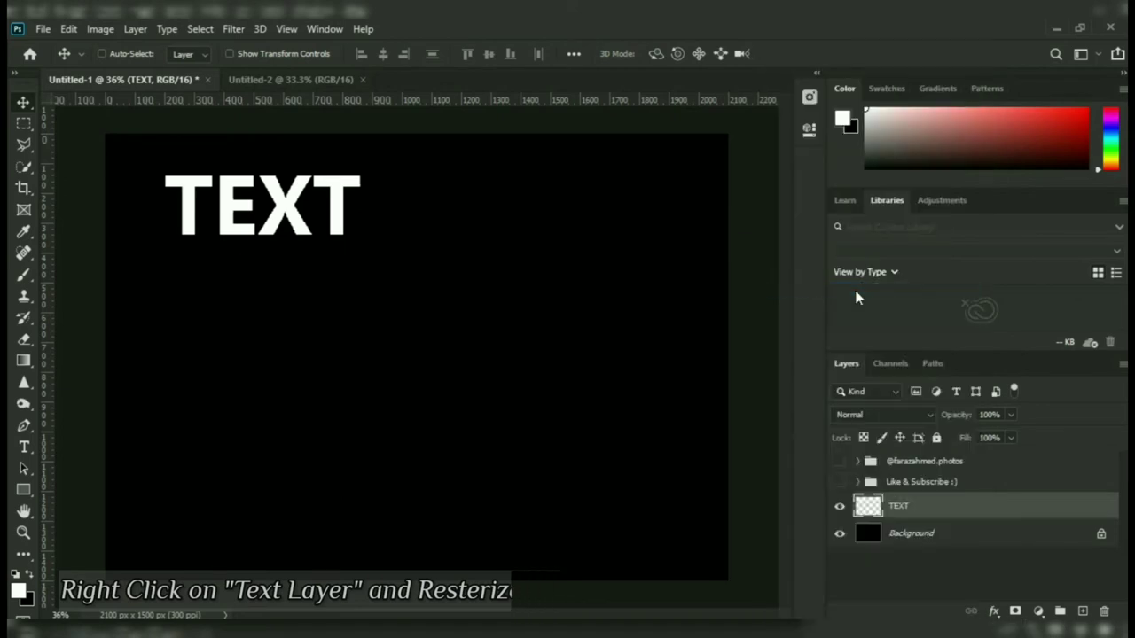
# Load the TEXT letter shapes as a selection and expand it by 2 pixels
pyautogui.keyDown('ctrl'); pyautogui.click(868, 508); pyautogui.keyUp('ctrl')
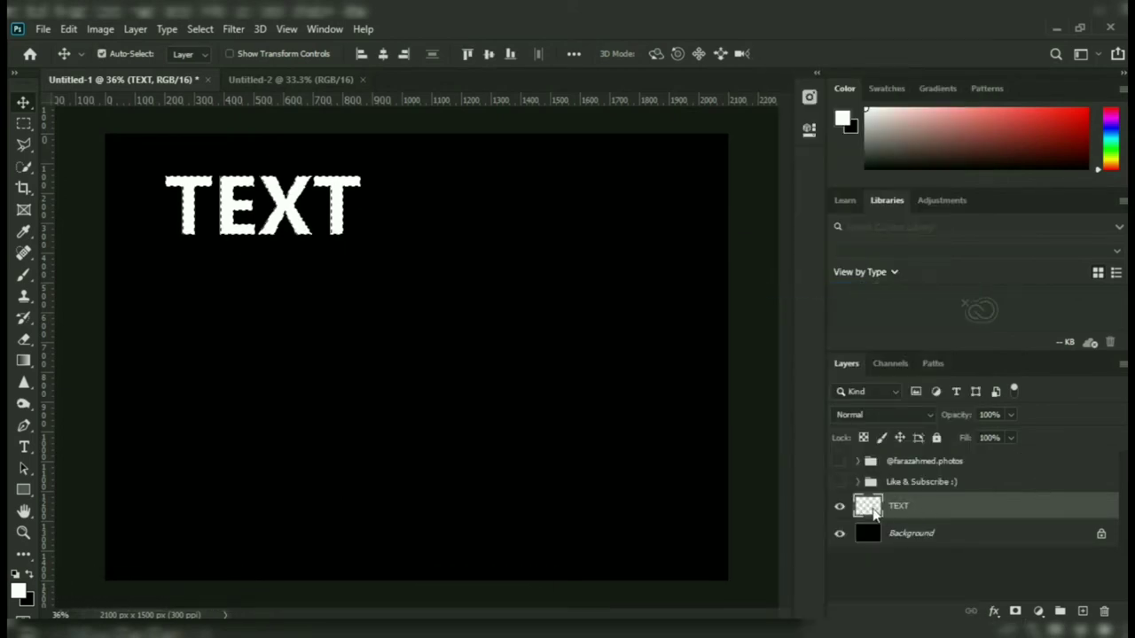
pyautogui.click(202, 31)
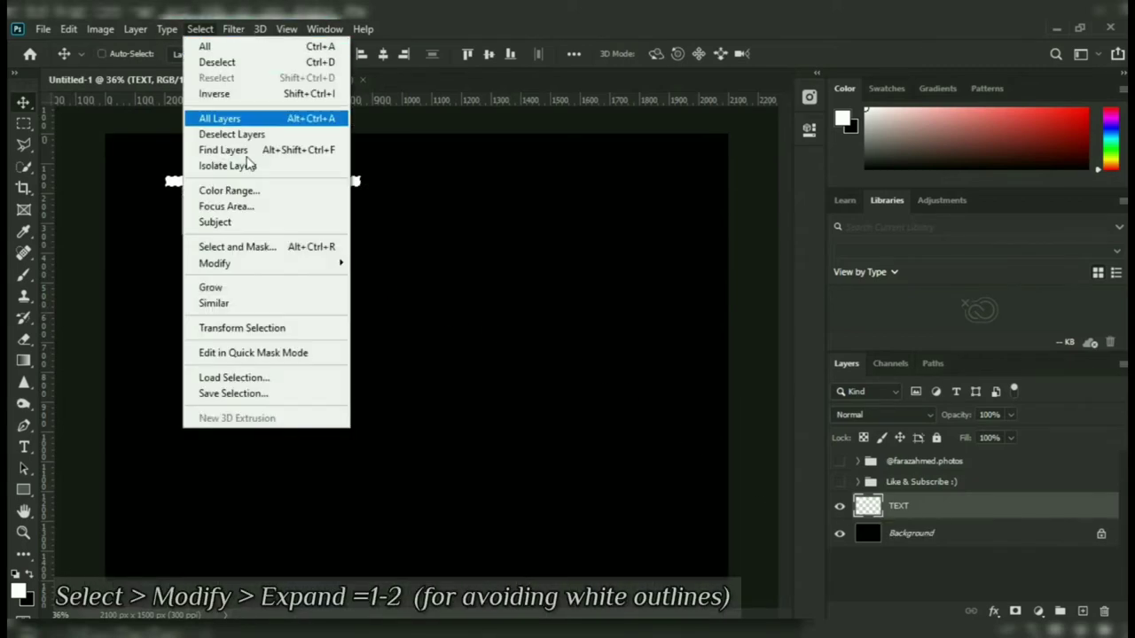
pyautogui.moveTo(216, 264)
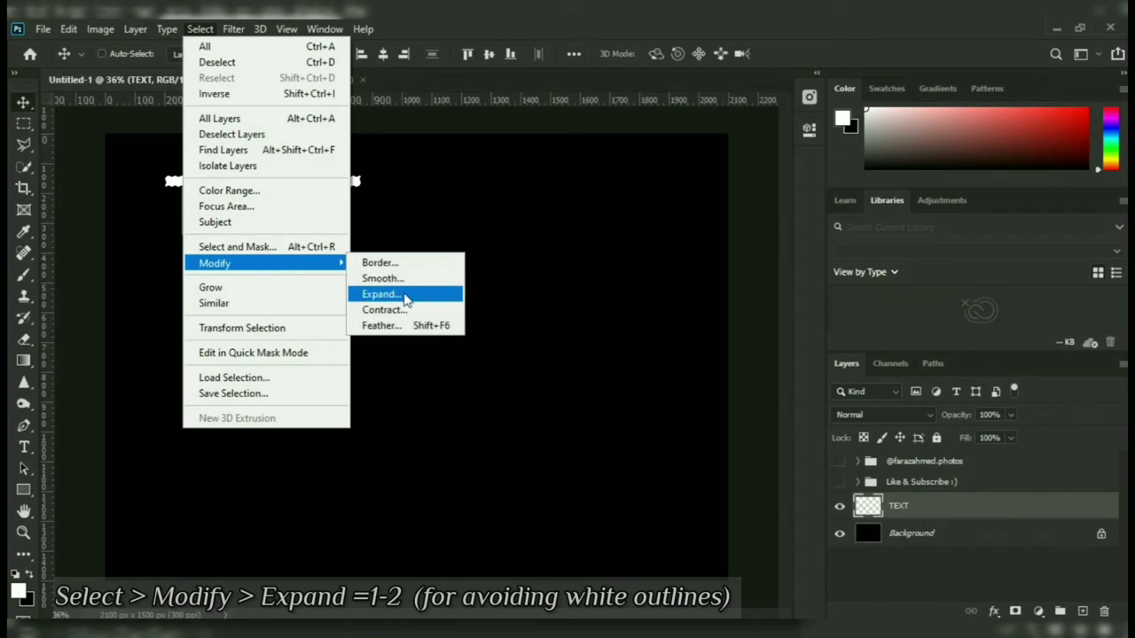
pyautogui.click(383, 293)
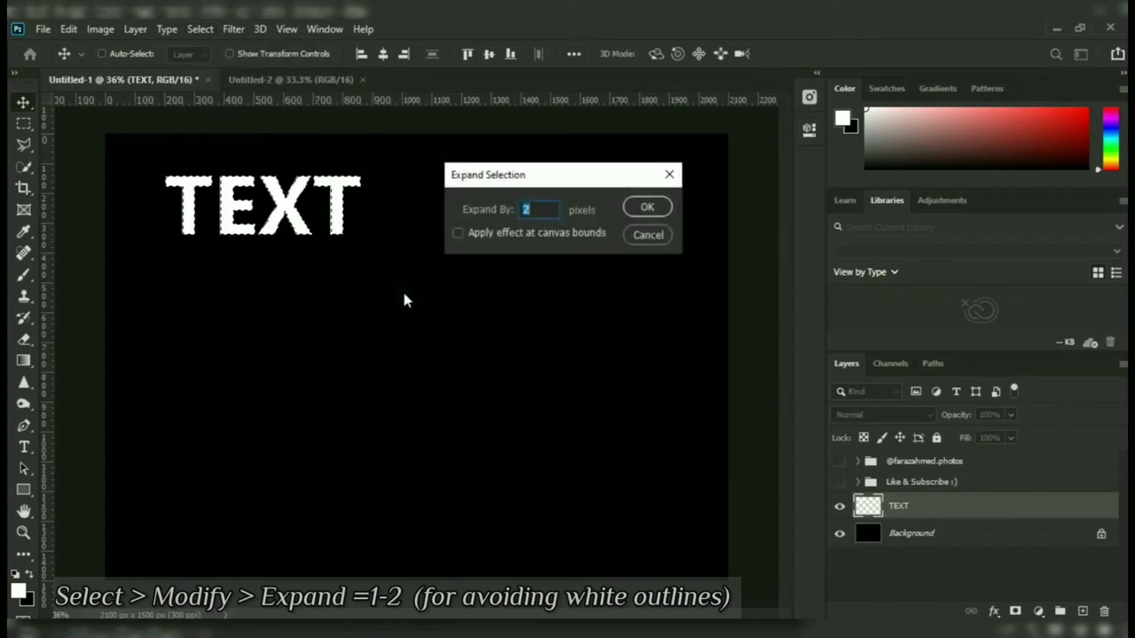
pyautogui.click(647, 207)
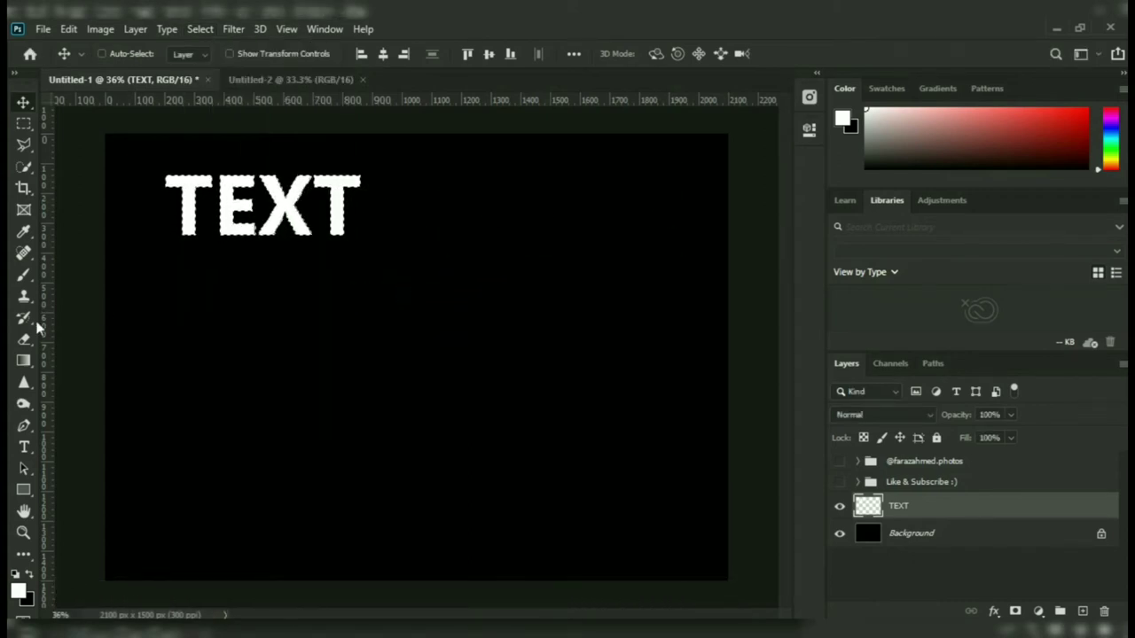
# Pick a blue gradient preset and fill the selected TEXT letters with the light-to-dark blue gradient
pyautogui.click(24, 361)
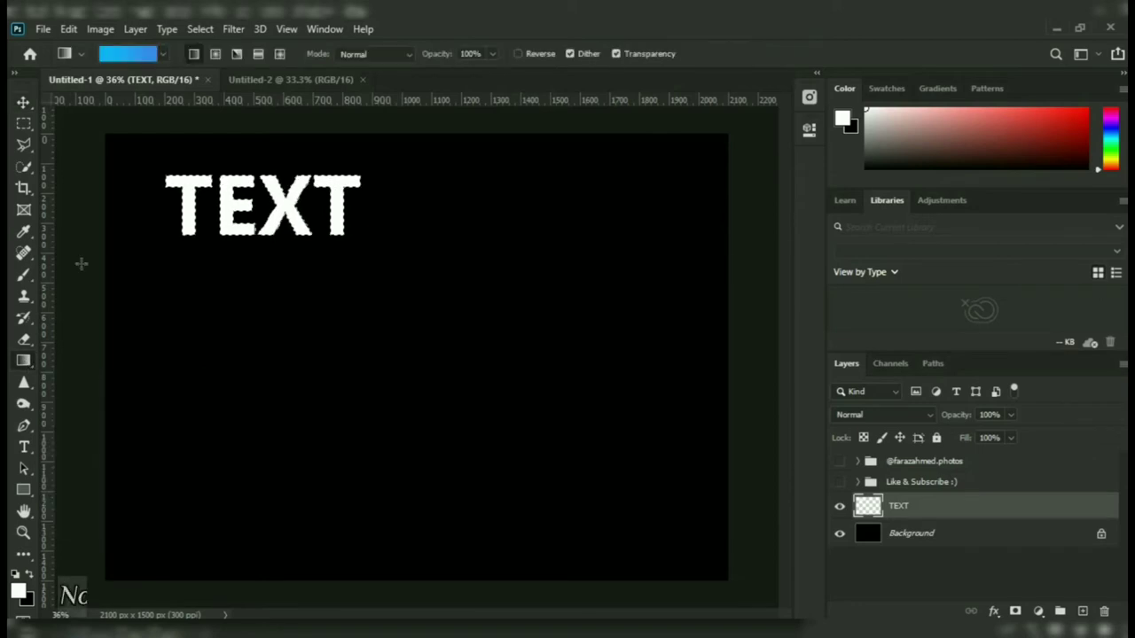
pyautogui.click(163, 55)
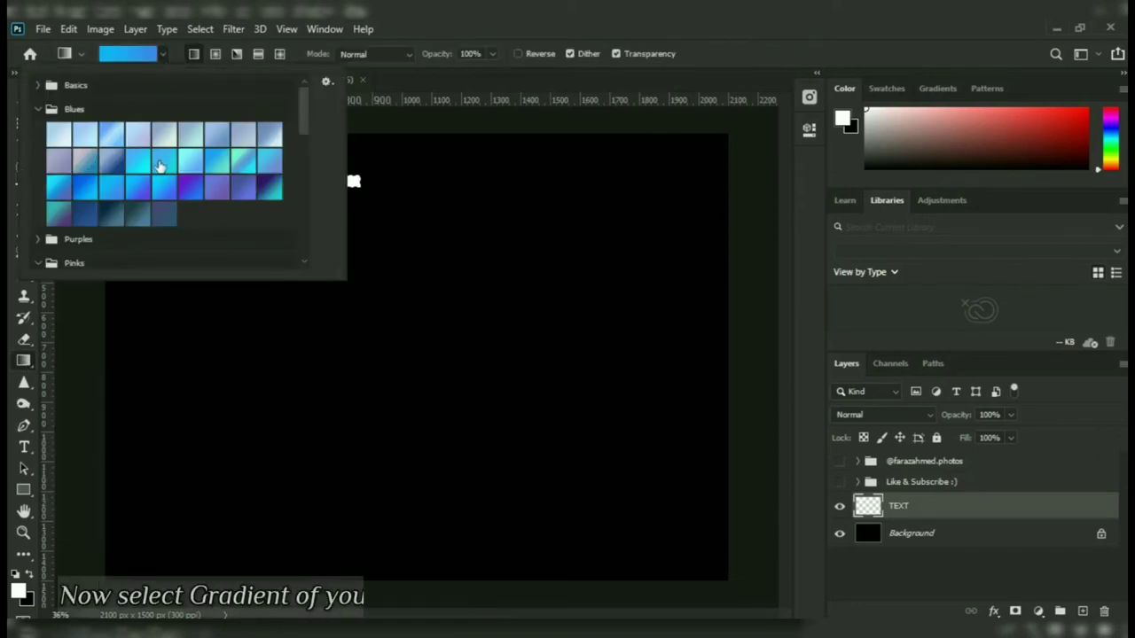
pyautogui.scroll(-3, 158, 168)
pyautogui.scroll(3, 158, 169)
pyautogui.doubleClick(158, 168)
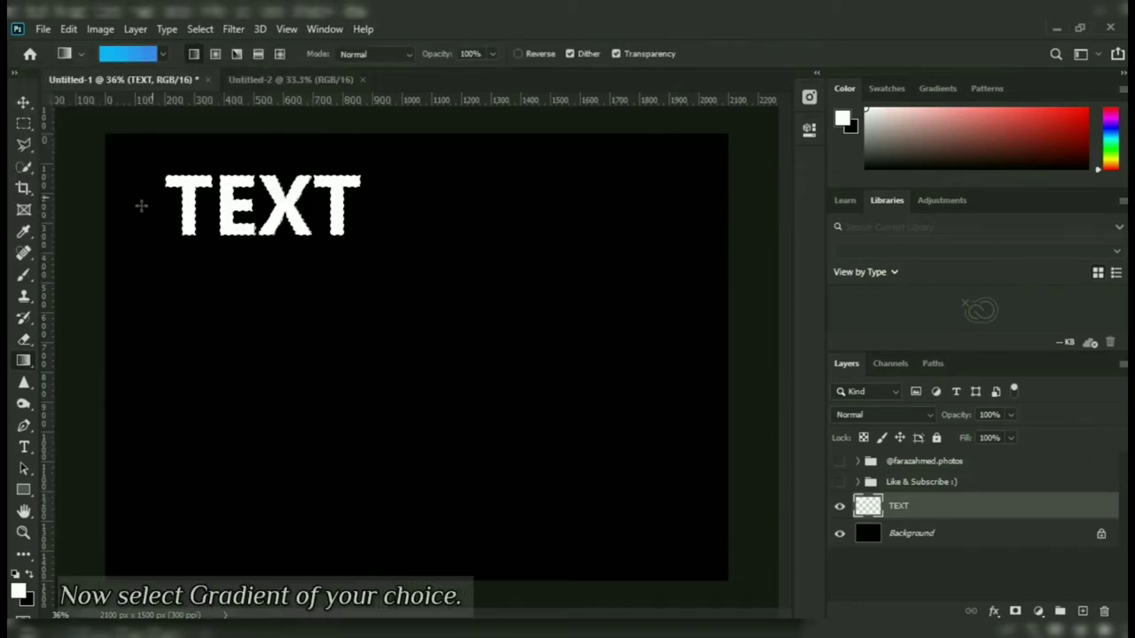
pyautogui.moveTo(166, 209); pyautogui.dragTo(218, 210)
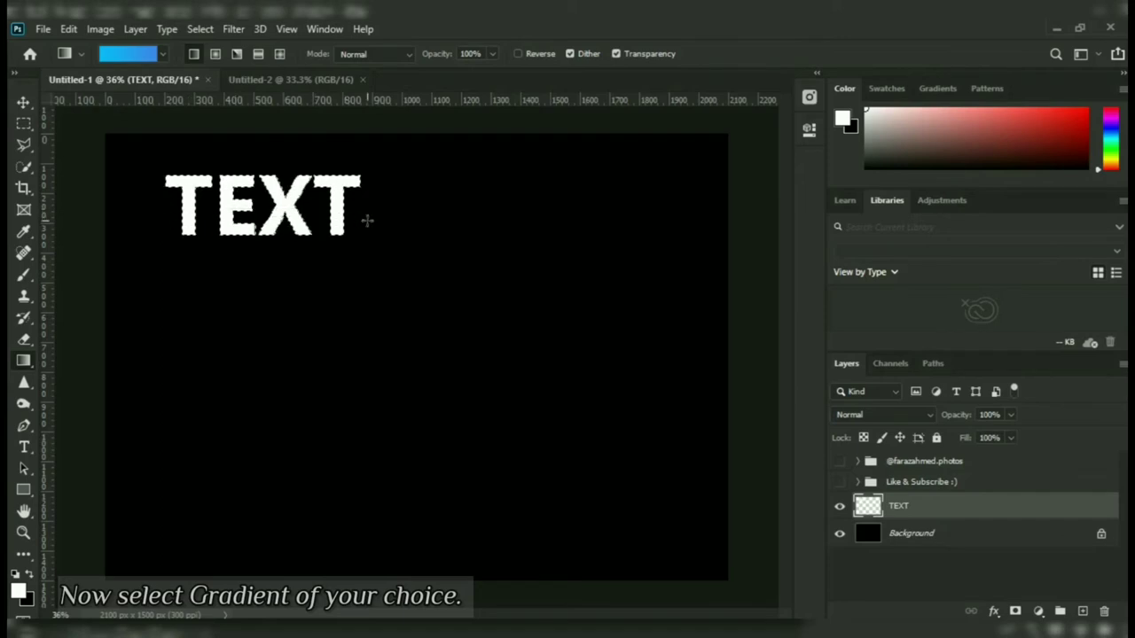
pyautogui.moveTo(367, 221); pyautogui.dragTo(367, 221)
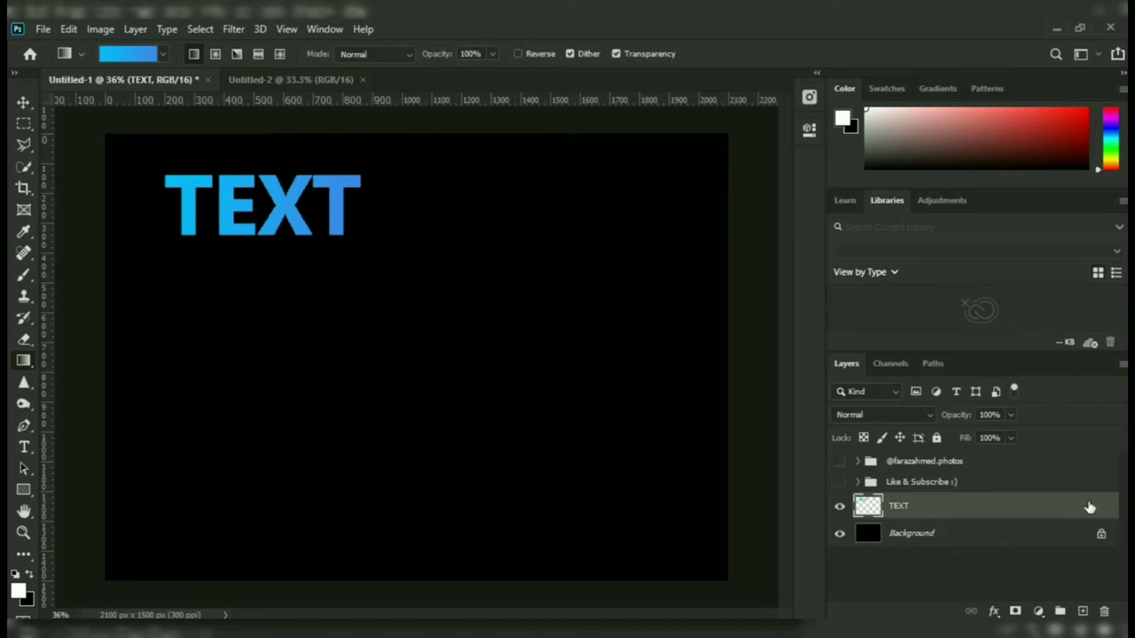
# Apply Bevel & Emboss and a Multiply Satin at about 17% opacity to the TEXT layer
pyautogui.click(1038, 613)
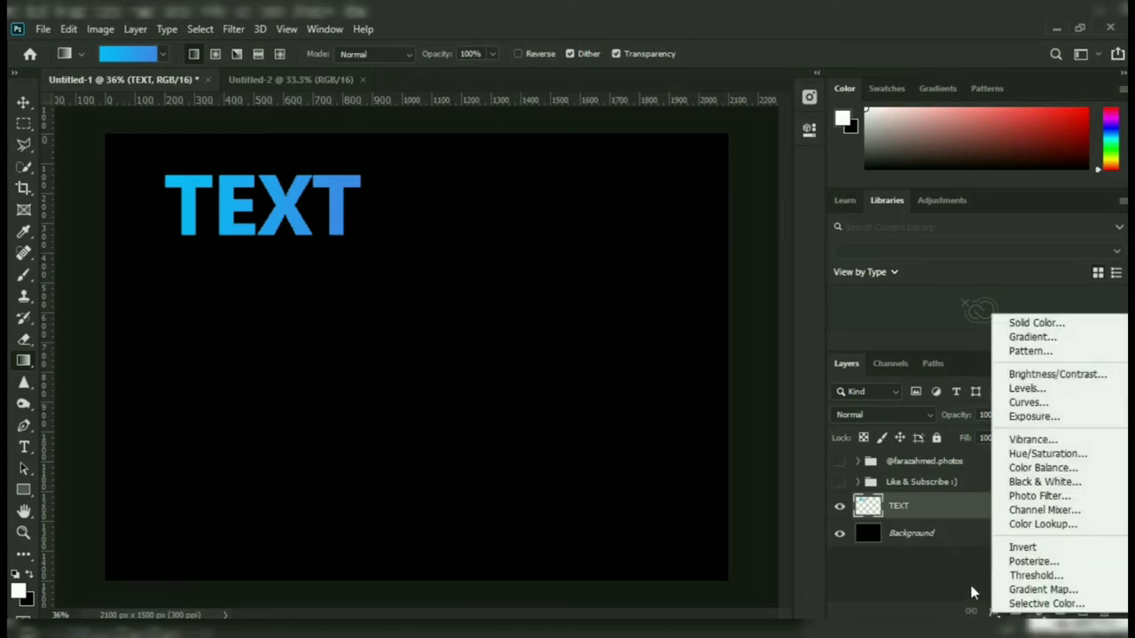
pyautogui.click(1011, 614)
pyautogui.click(995, 612)
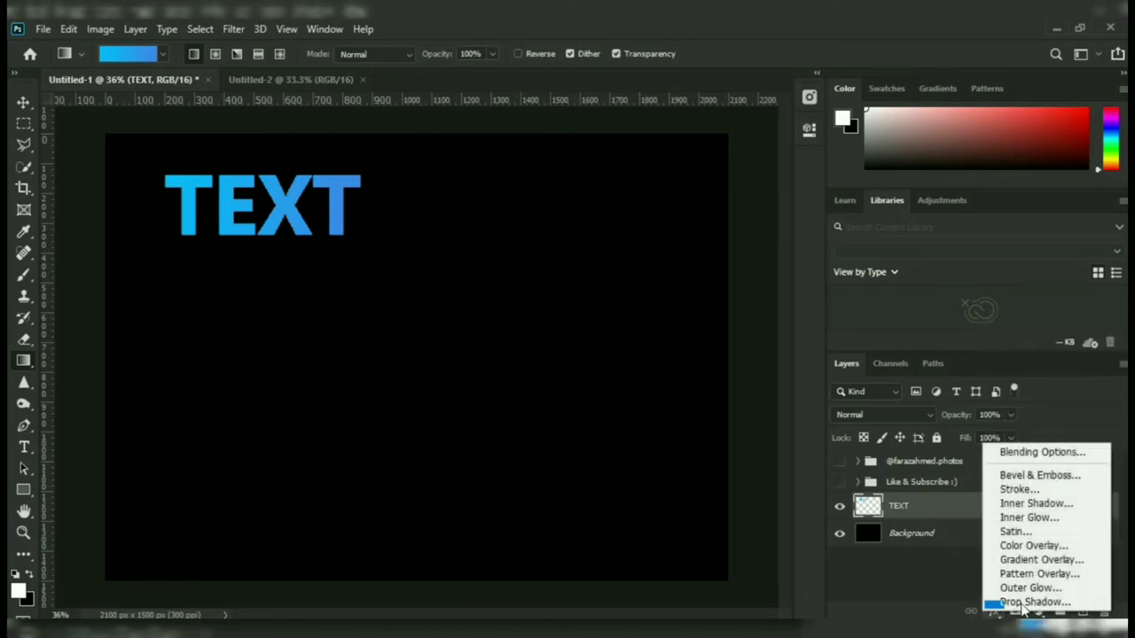
pyautogui.click(1048, 452)
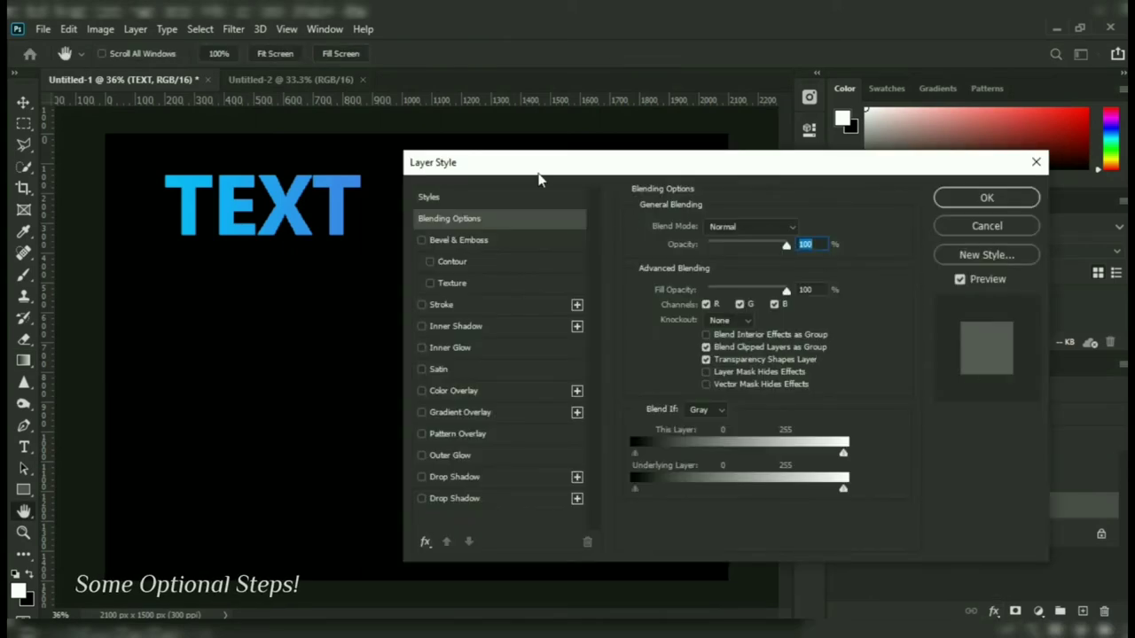
pyautogui.moveTo(538, 177); pyautogui.dragTo(612, 151)
pyautogui.click(523, 215)
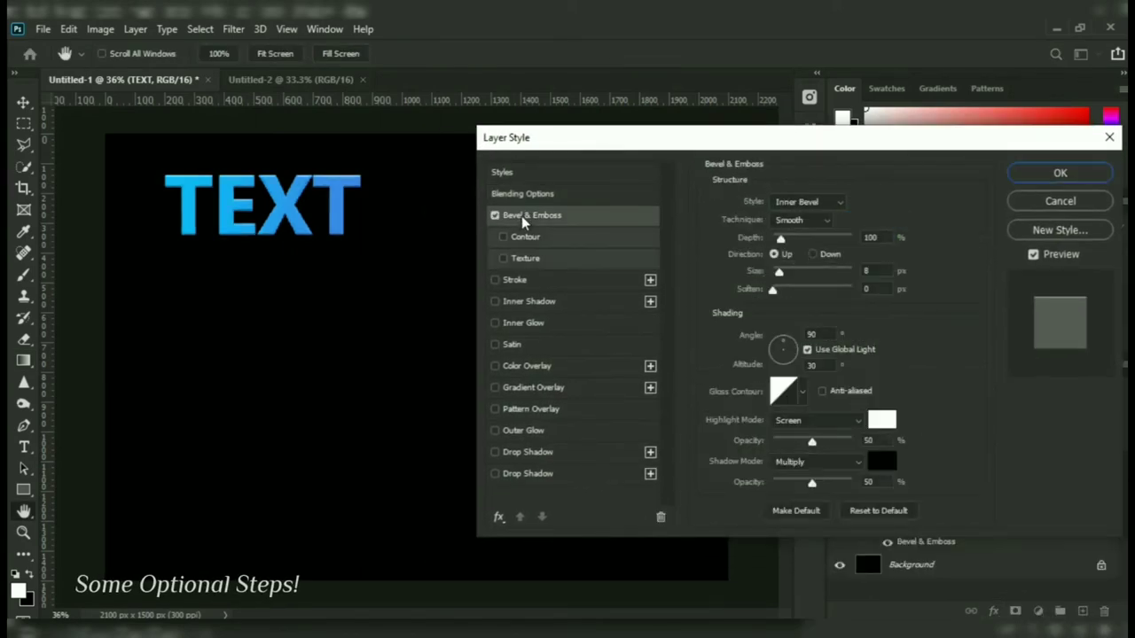
pyautogui.click(524, 353)
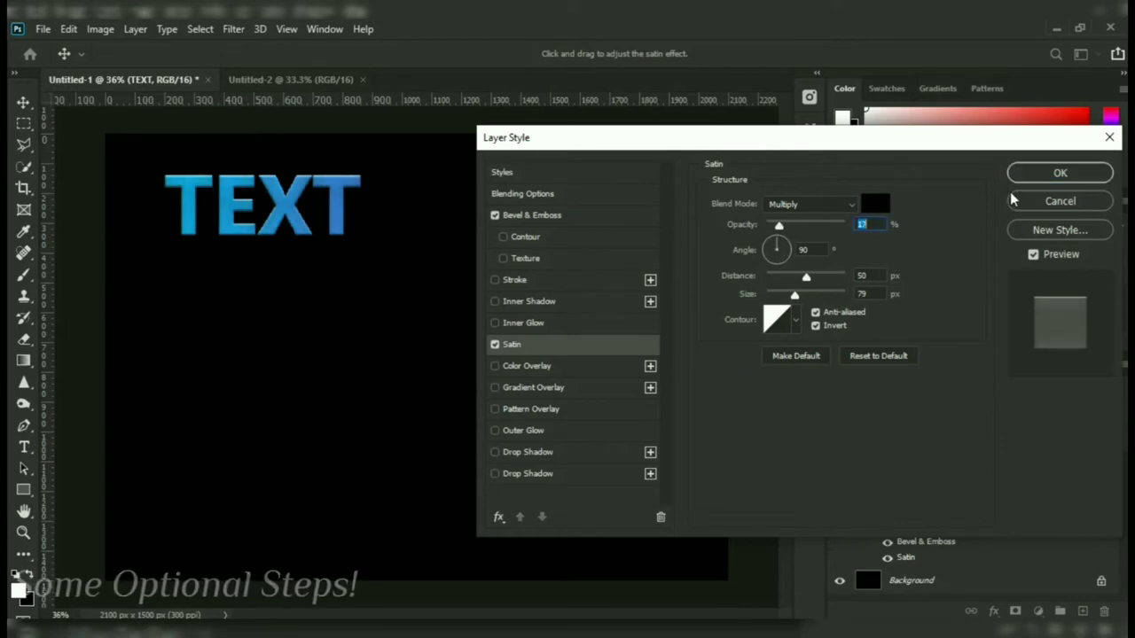
pyautogui.click(1039, 179)
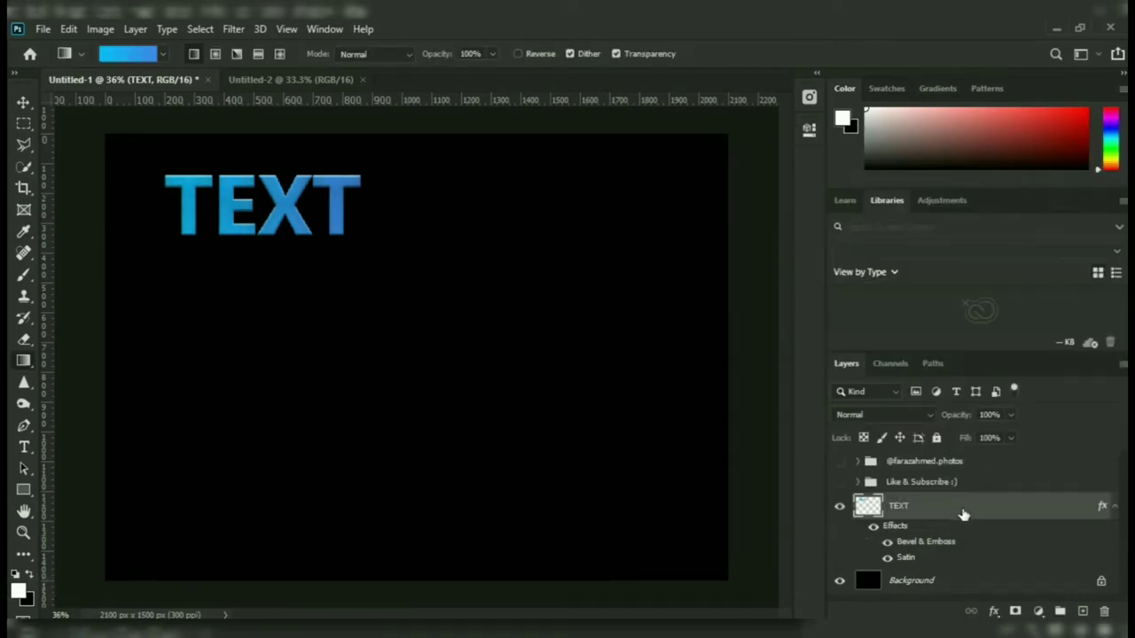
# Make a TEXT copy with its effects, add empty Layer 3, and marquee-select around the word
pyautogui.moveTo(967, 512); pyautogui.dragTo(1083, 611)
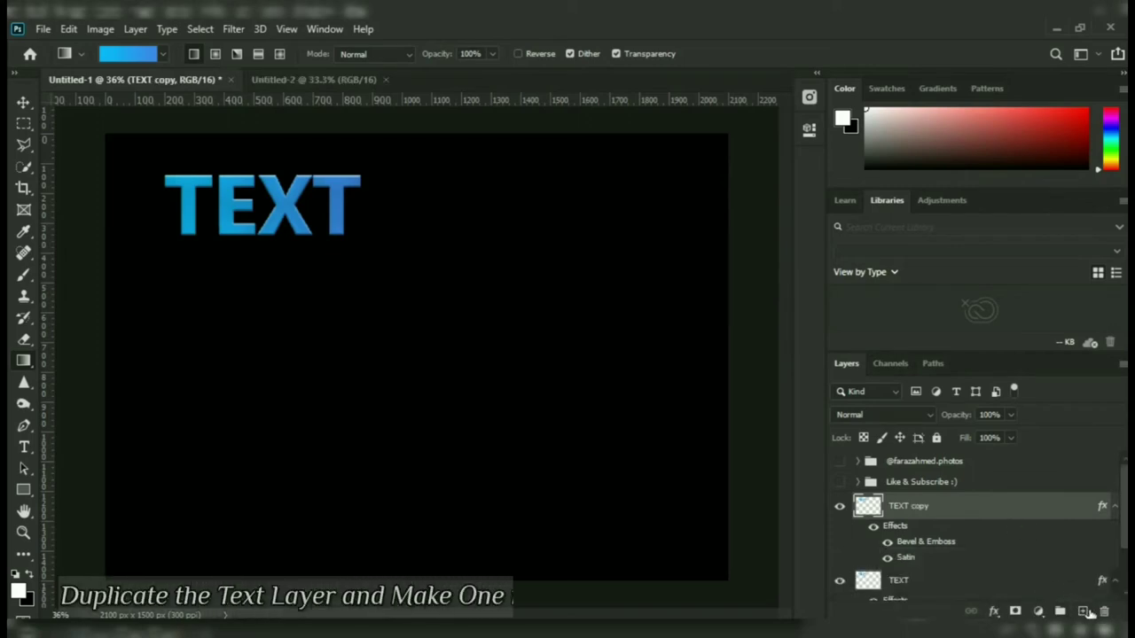
pyautogui.click(1084, 611)
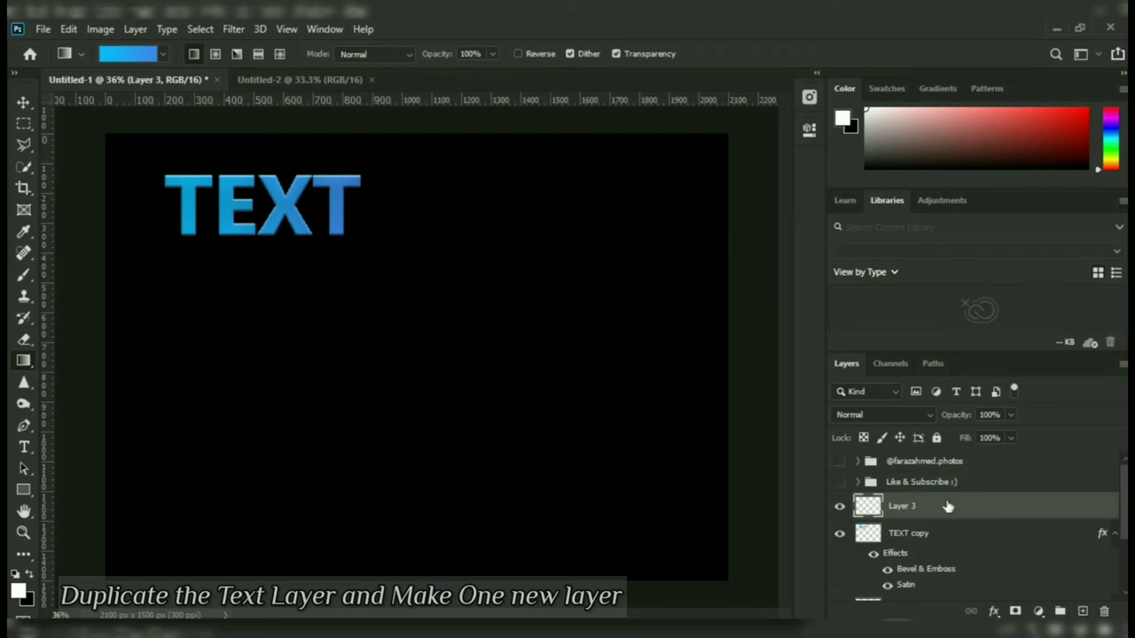
pyautogui.click(24, 124)
pyautogui.moveTo(113, 138); pyautogui.dragTo(445, 314)
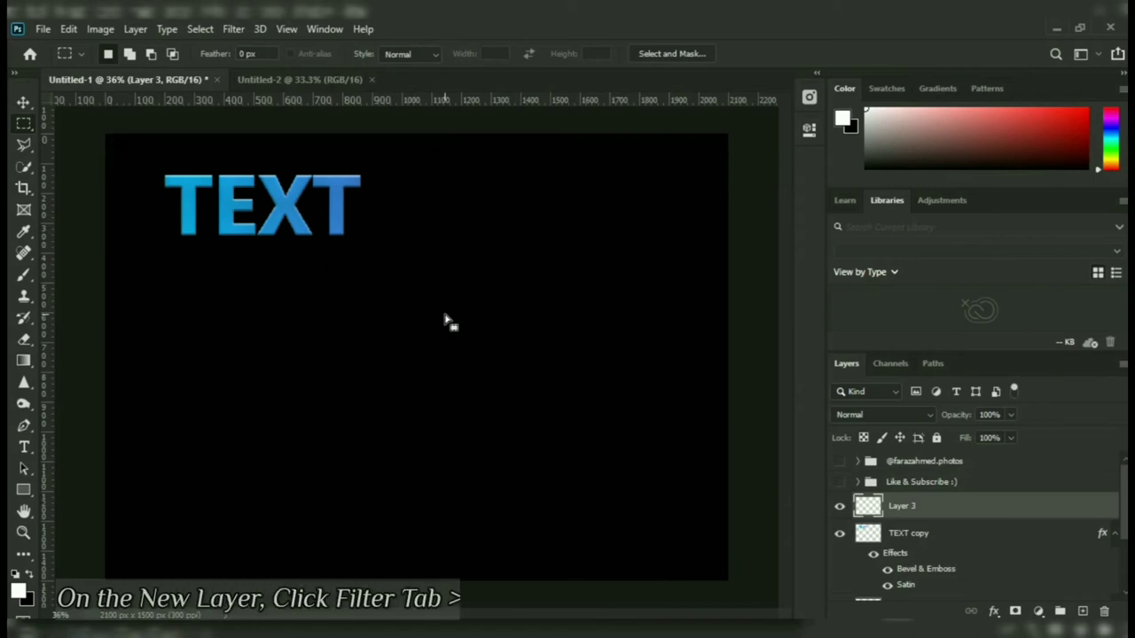
# Render clouds into the selection on Layer 3, set it to Color Dodge, and deselect
pyautogui.click(192, 30)
pyautogui.moveTo(250, 294)
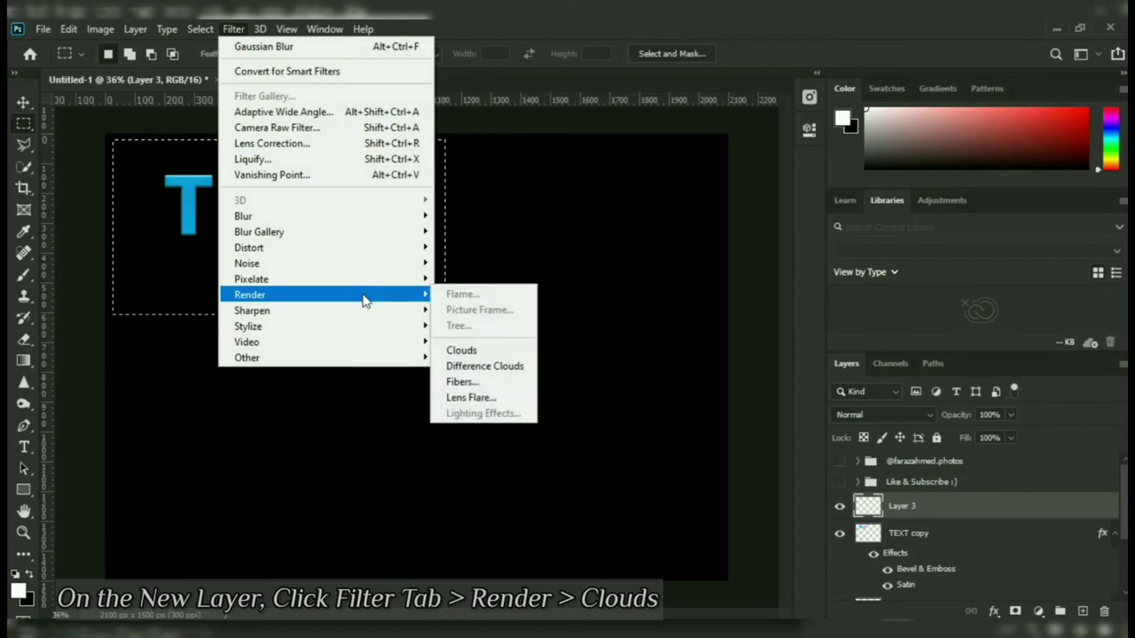
pyautogui.click(475, 349)
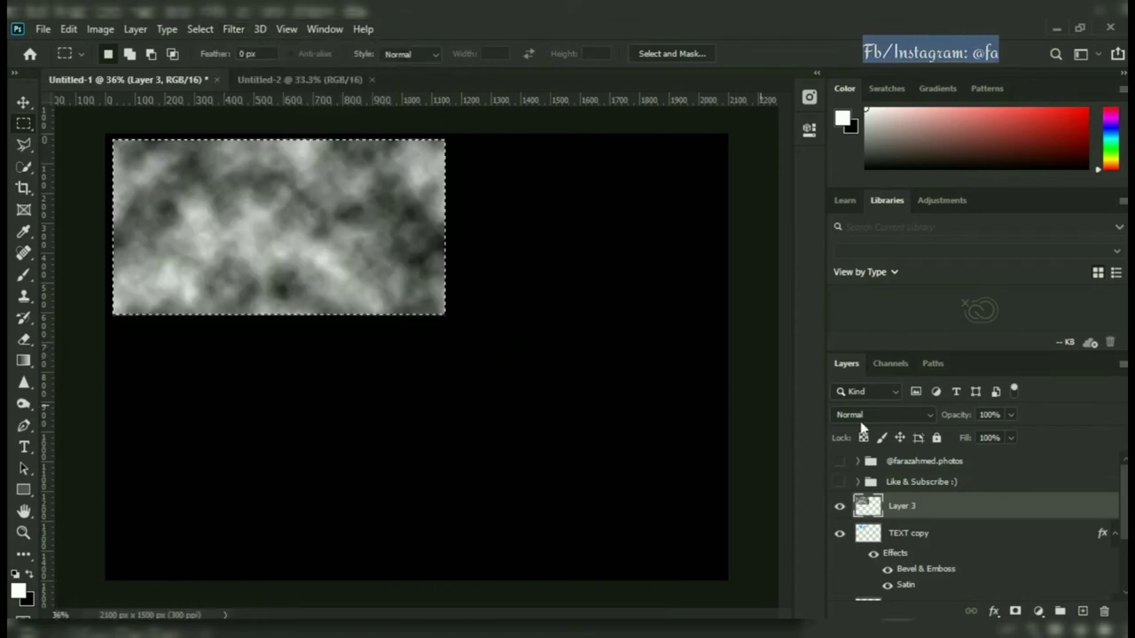
pyautogui.click(871, 414)
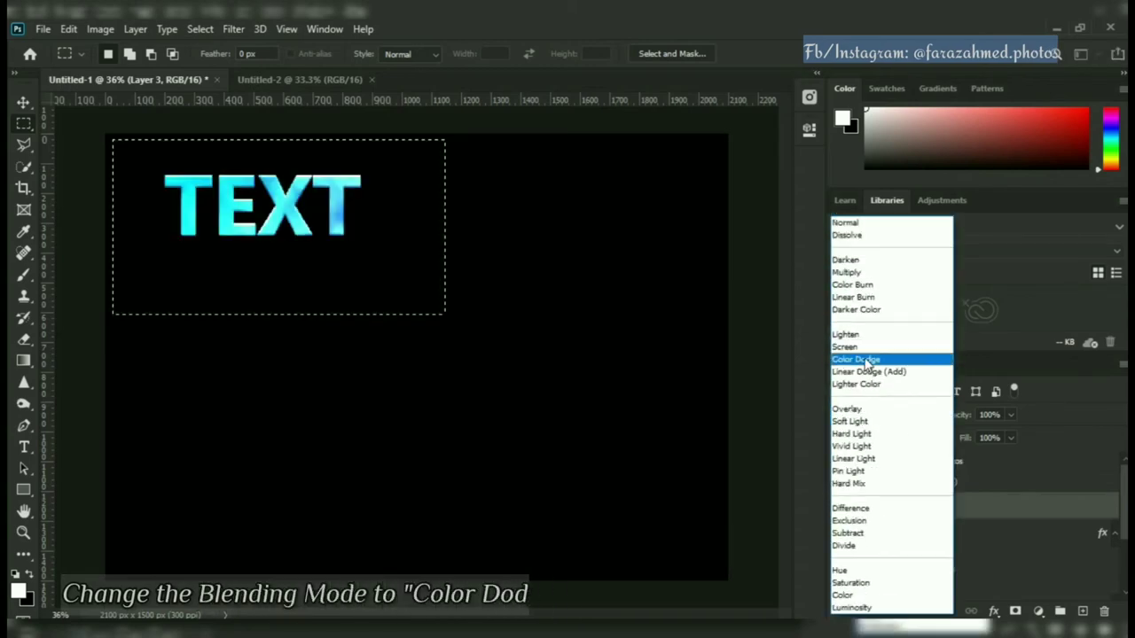
pyautogui.click(867, 360)
pyautogui.click(23, 105)
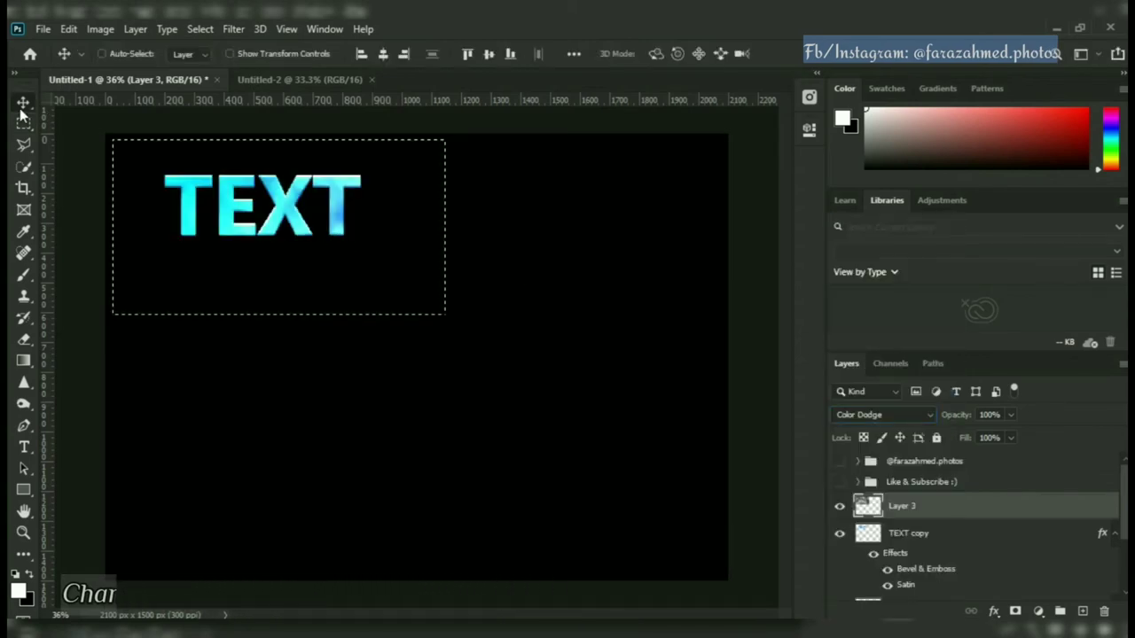
pyautogui.hotkey('ctrl', 'd')
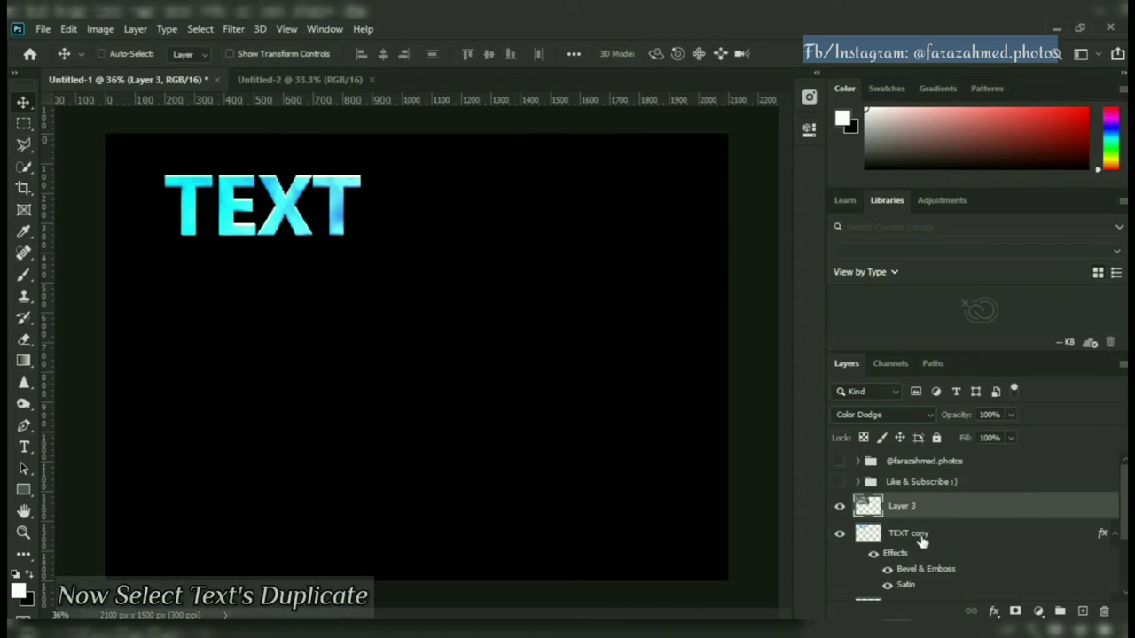
# Apply a Gaussian Blur of about 107 pixels to the TEXT copy layer
pyautogui.click(918, 534)
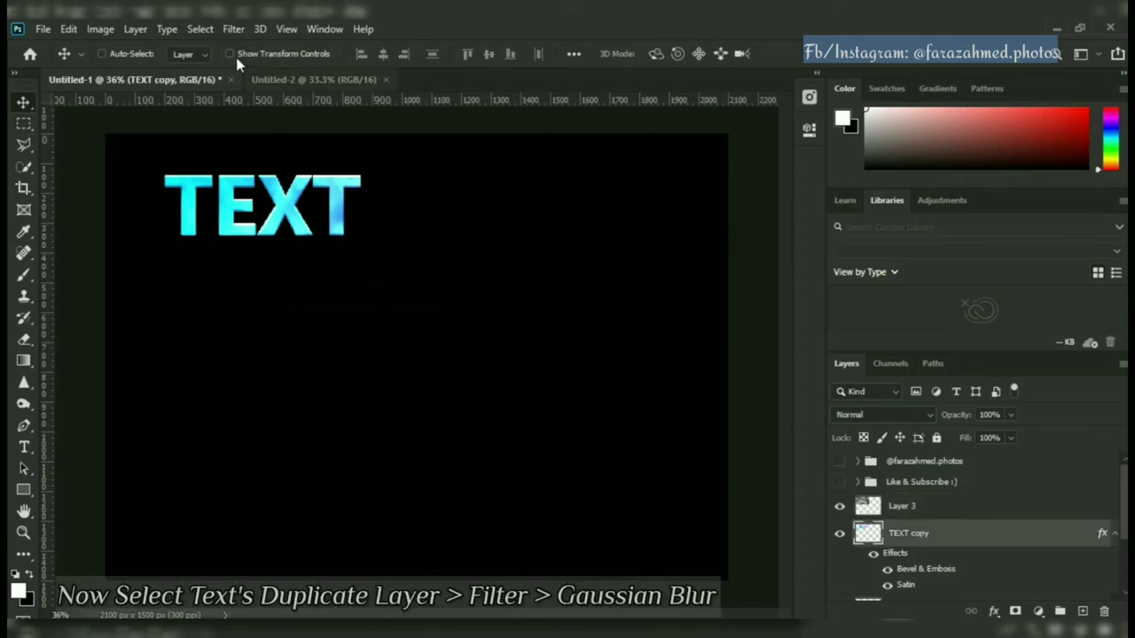
pyautogui.click(234, 29)
pyautogui.moveTo(243, 216)
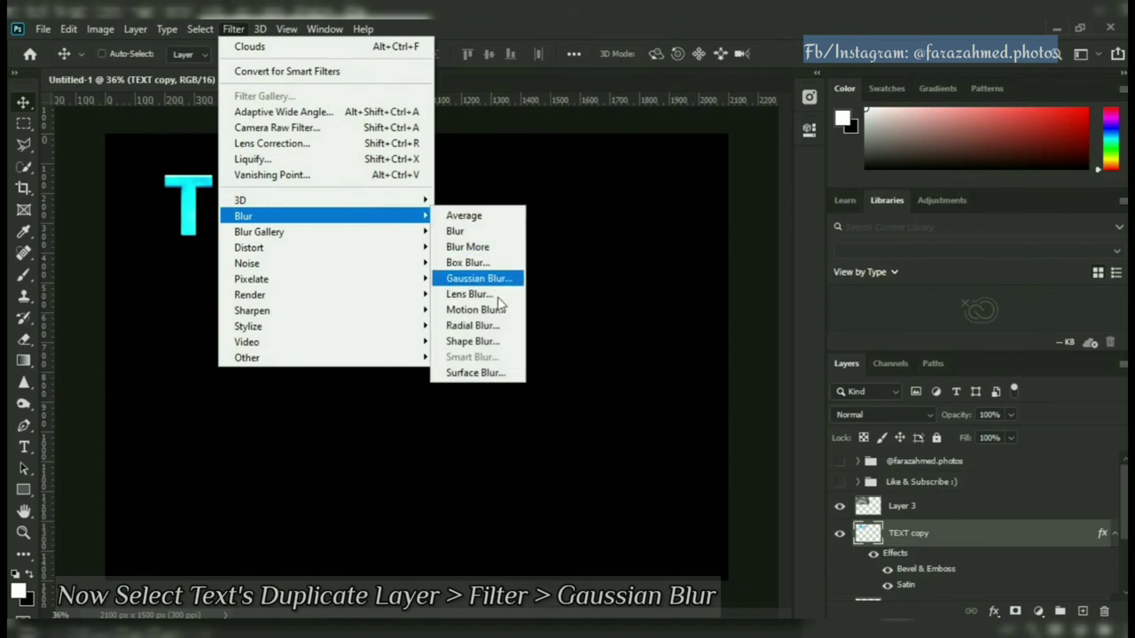
pyautogui.click(479, 278)
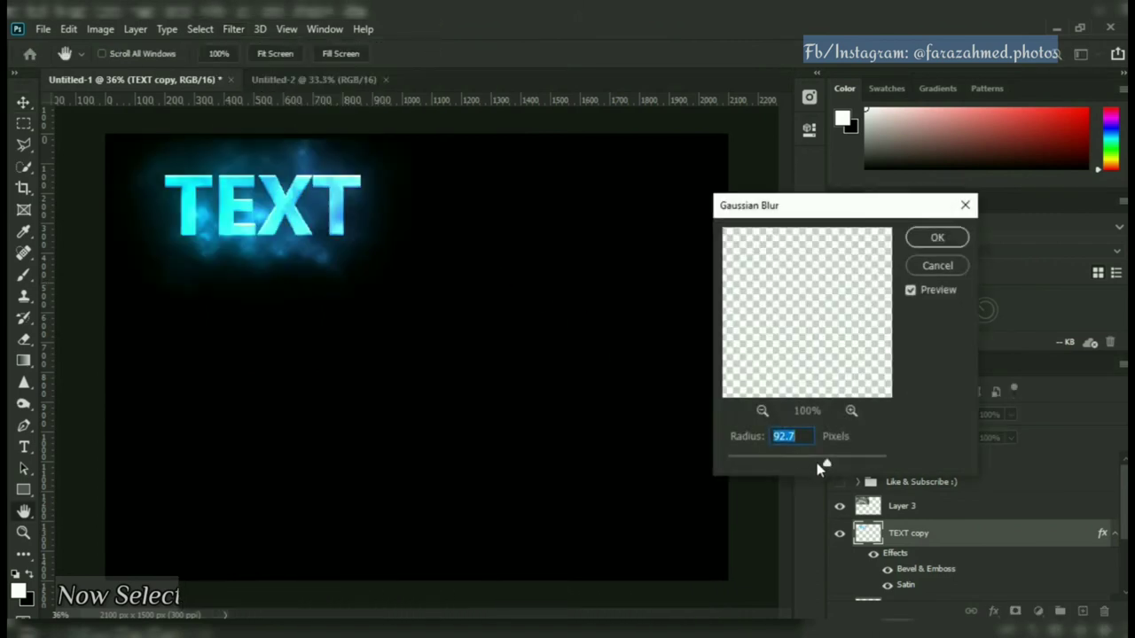
pyautogui.moveTo(825, 463)
pyautogui.mouseDown()
pyautogui.moveTo(742, 464)
pyautogui.moveTo(856, 464)
pyautogui.moveTo(823, 467)
pyautogui.moveTo(834, 468)
pyautogui.mouseUp()
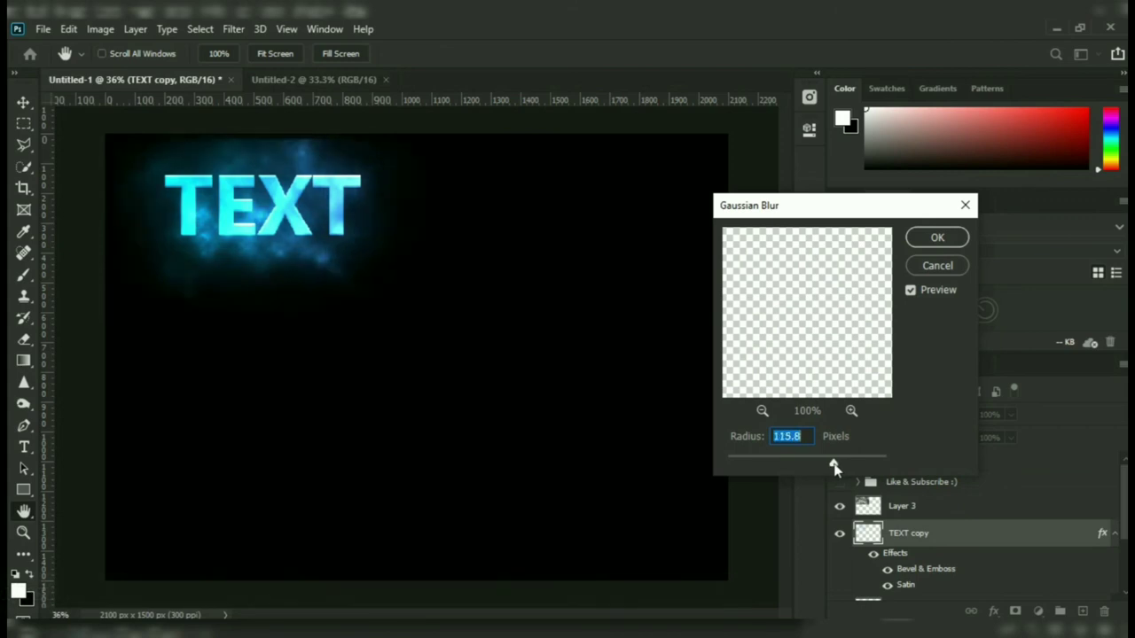
pyautogui.moveTo(840, 469); pyautogui.dragTo(840, 469)
pyautogui.click(935, 238)
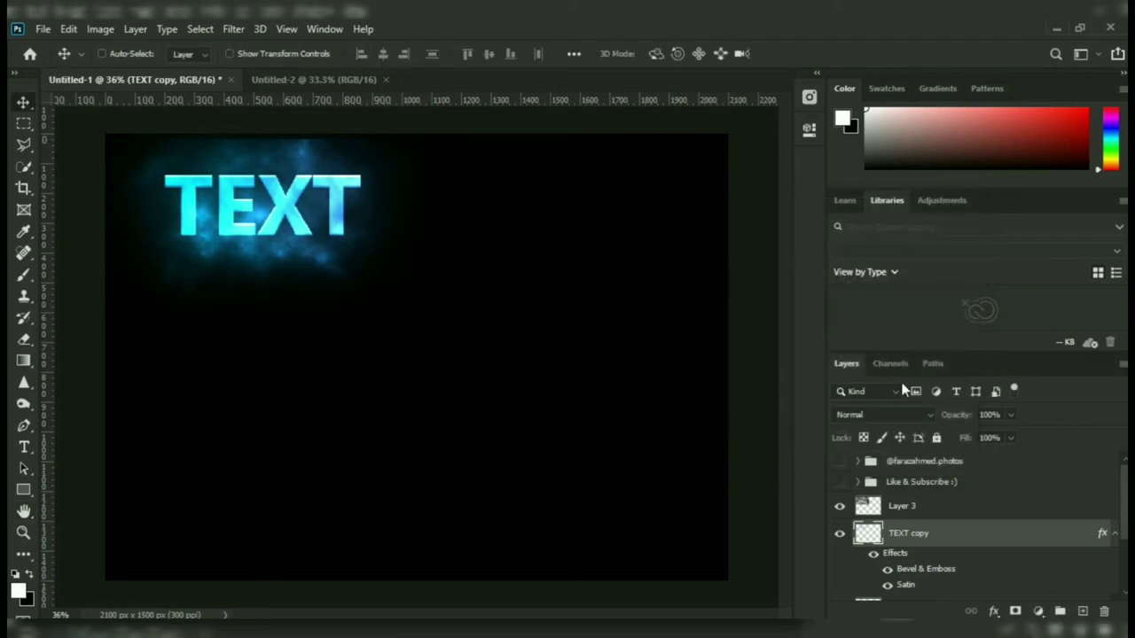
# Select Layer 3, TEXT copy and TEXT together and group them into Group 1
pyautogui.click(936, 510)
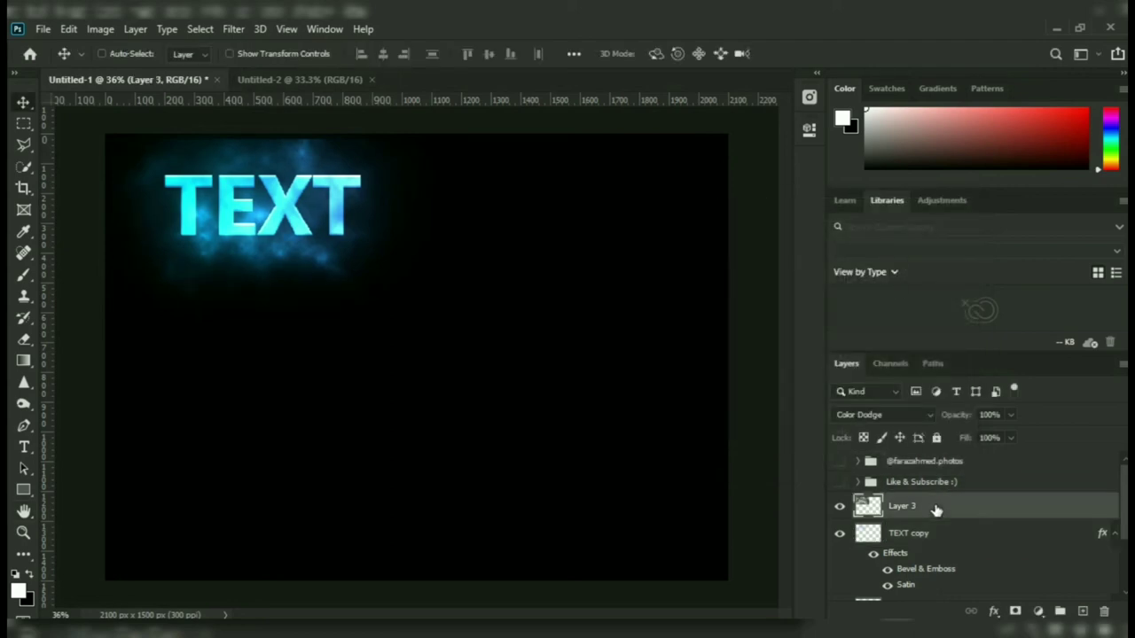
pyautogui.scroll(-3, 937, 513)
pyautogui.scroll(-1, 940, 513)
pyautogui.keyDown('shift'); pyautogui.click(980, 514); pyautogui.keyUp('shift')
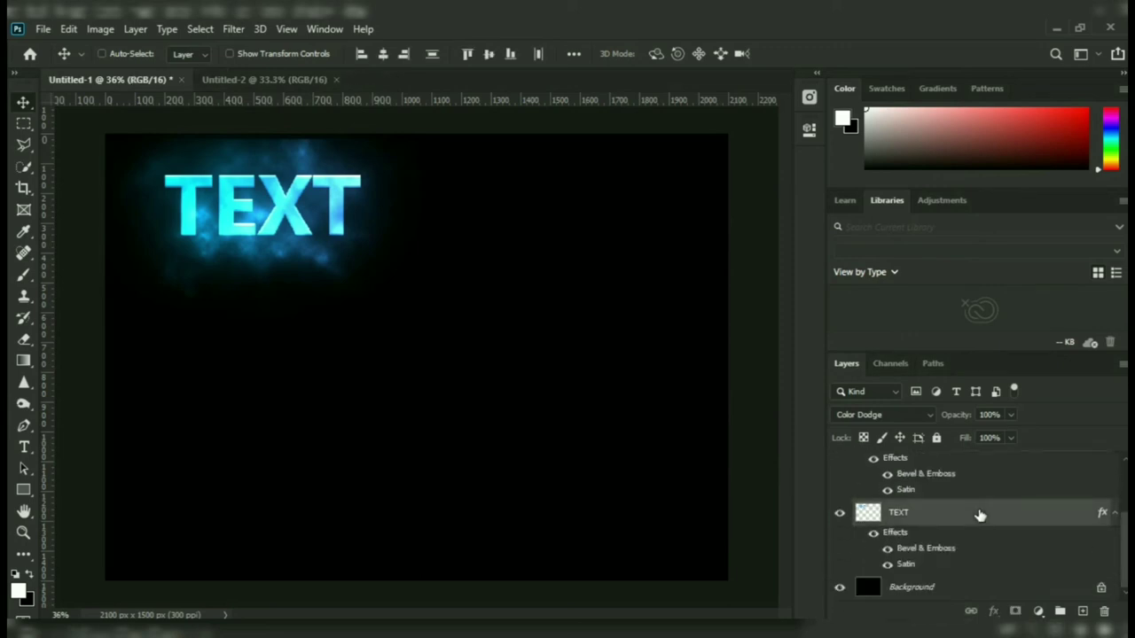
pyautogui.hotkey('ctrl', 'g')
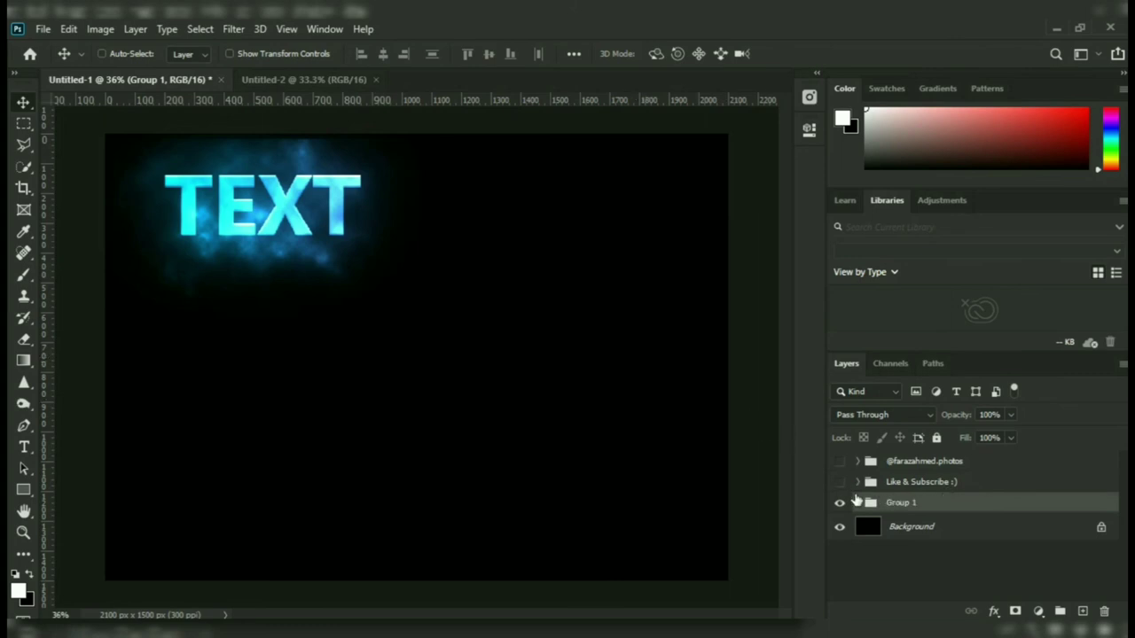
# Unhide the two sample layer groups, revealing the rainbow 'Glow' and white 'Effect' words below TEXT
pyautogui.click(839, 483)
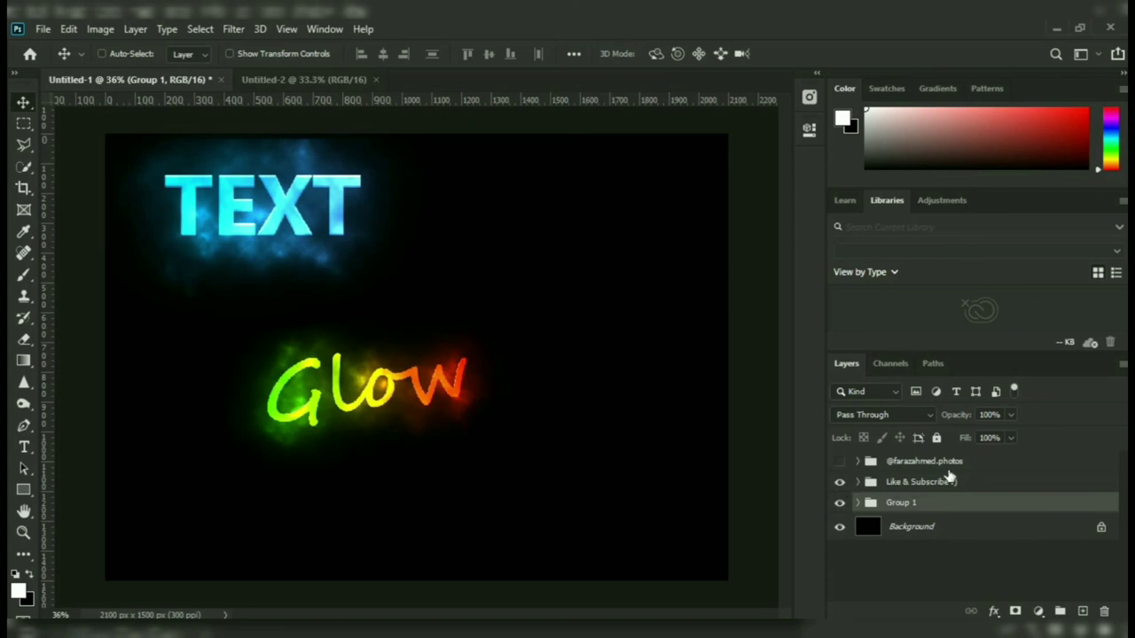
pyautogui.click(840, 462)
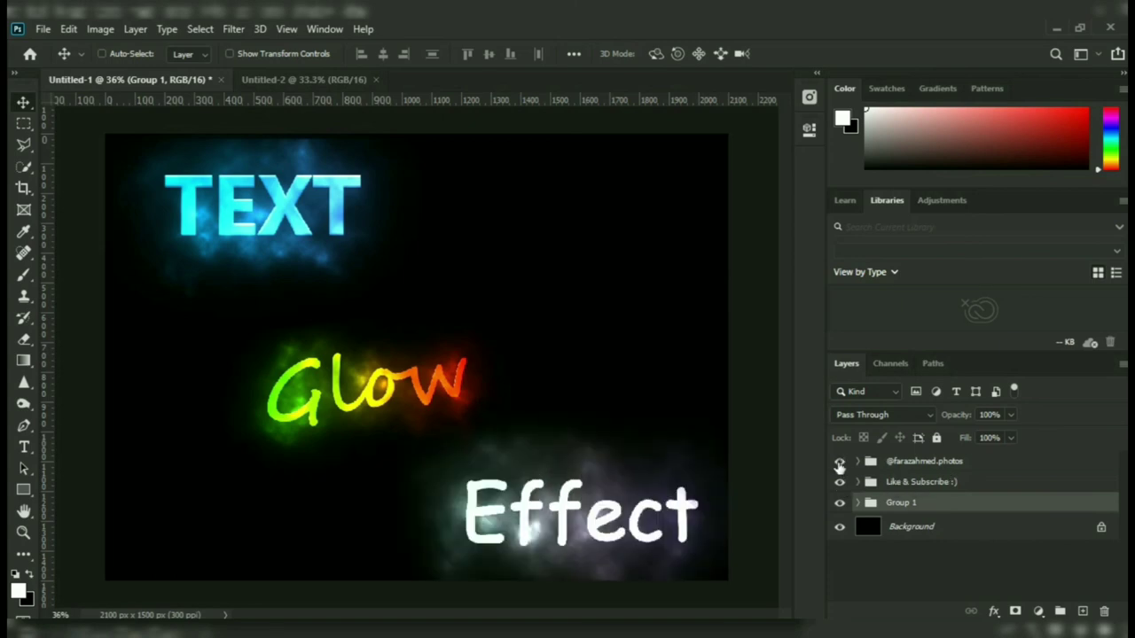